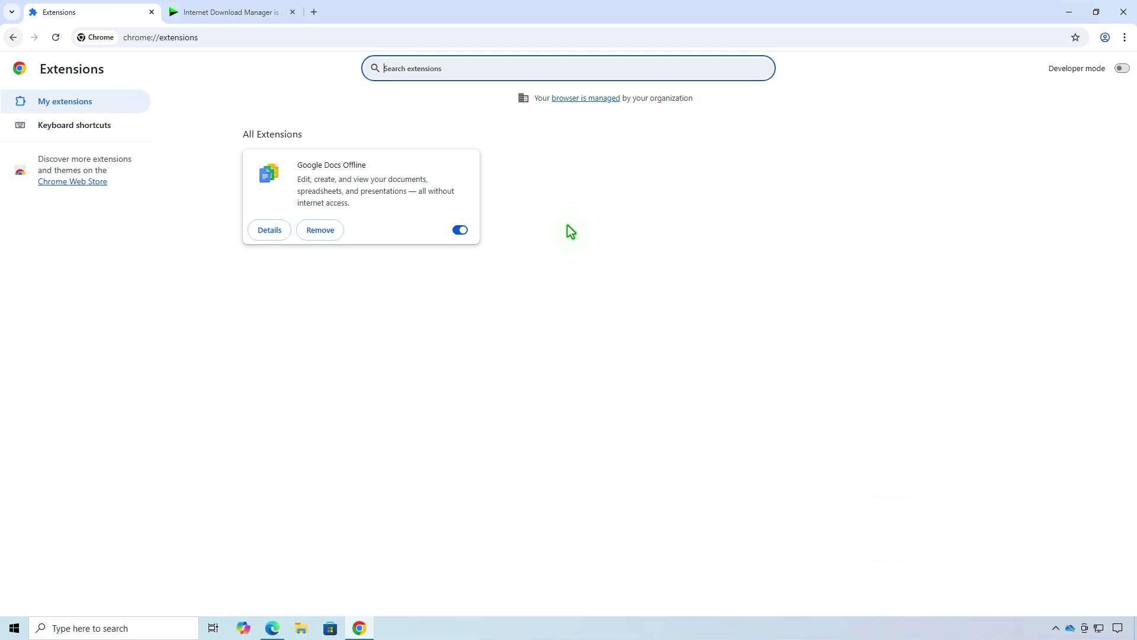
Search the Chrome Web Store for 'idm' extensions.
{"action": "left_click", "coordinate": [83, 183]}
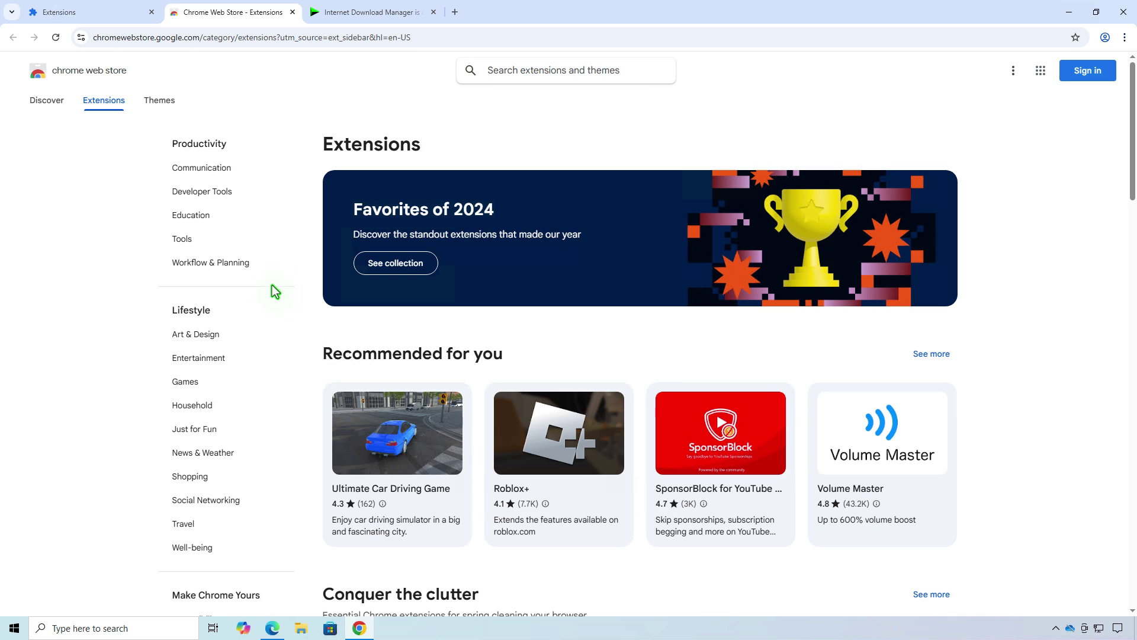
{"action": "left_click", "coordinate": [567, 78]}
{"action": "type", "text": "idm"}
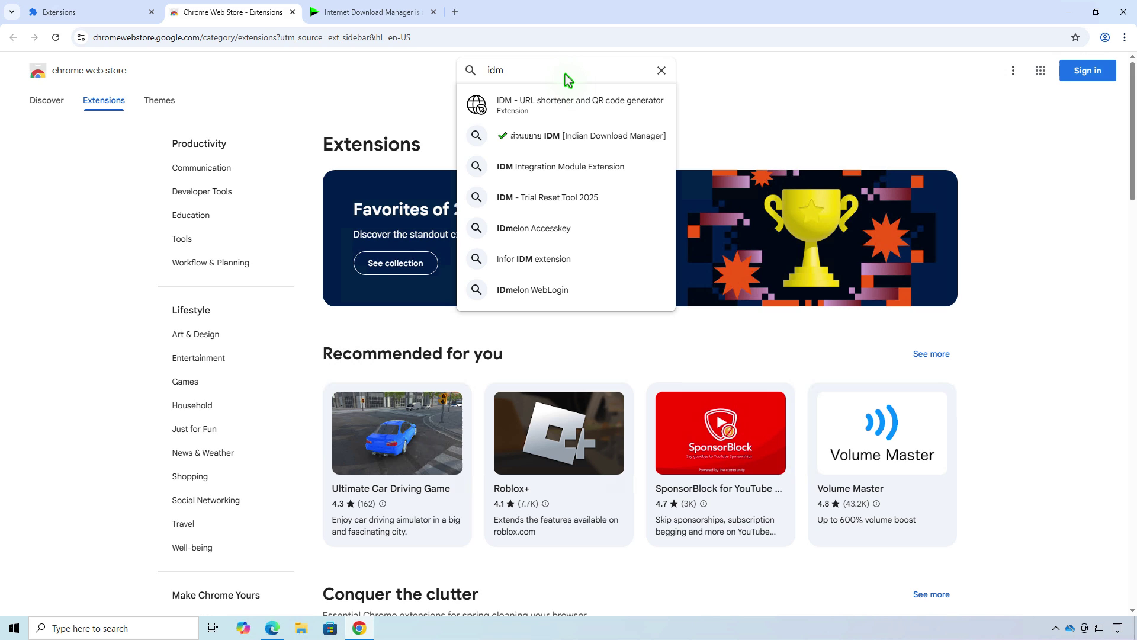
{"action": "key", "text": "Return"}
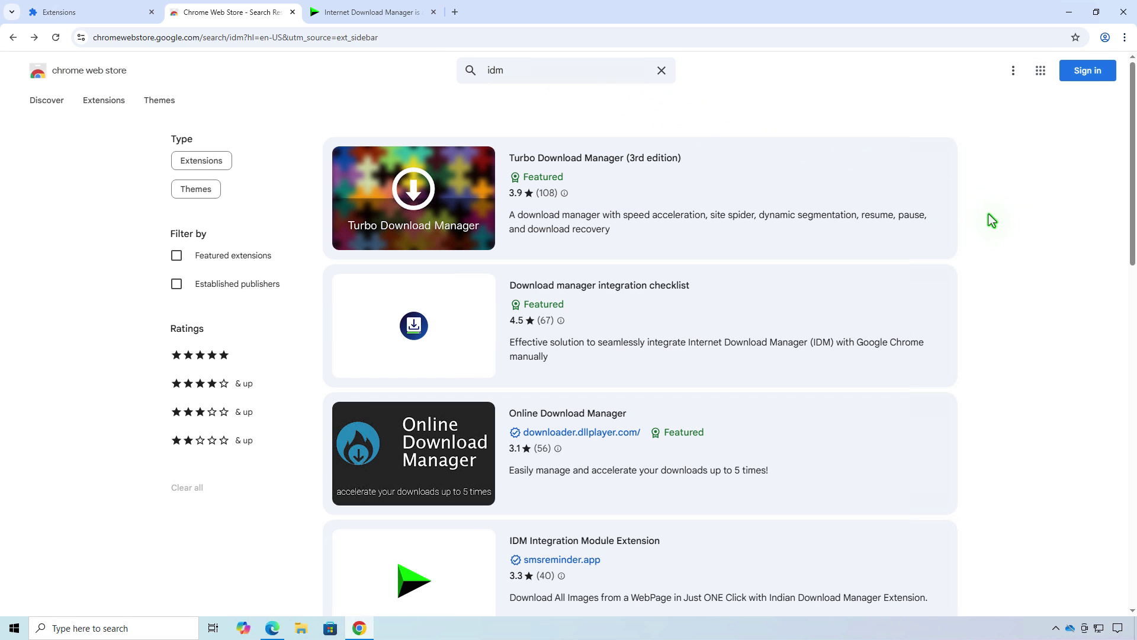
On the IDM site's download page, follow the installation instructions' Google Chrome extension link.
{"action": "left_click", "coordinate": [345, 12]}
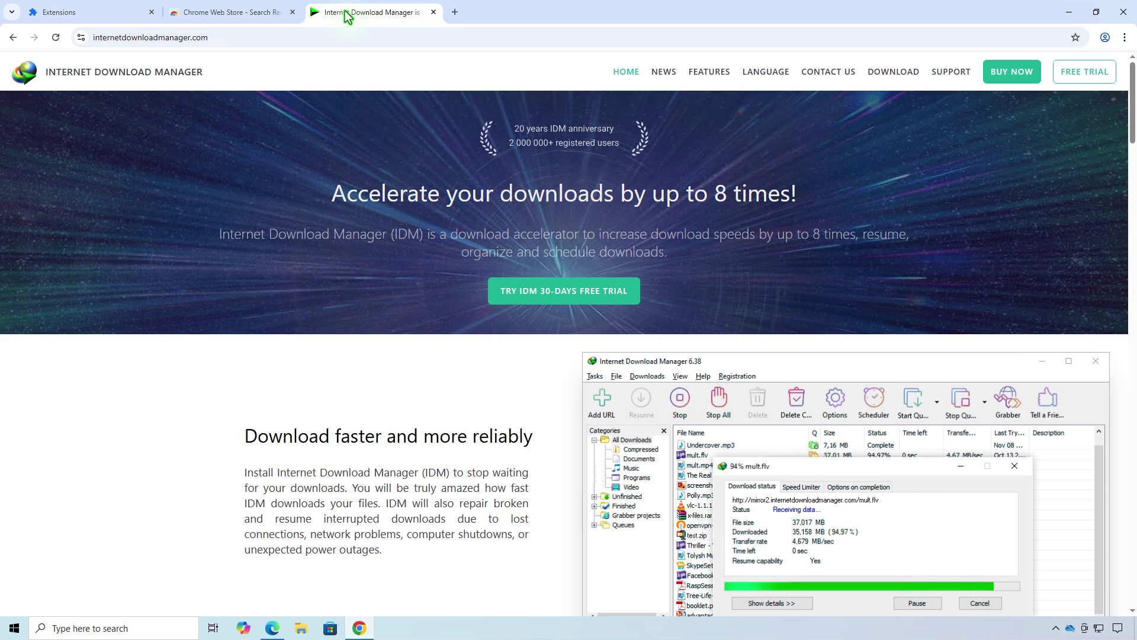
{"action": "left_click", "coordinate": [909, 73]}
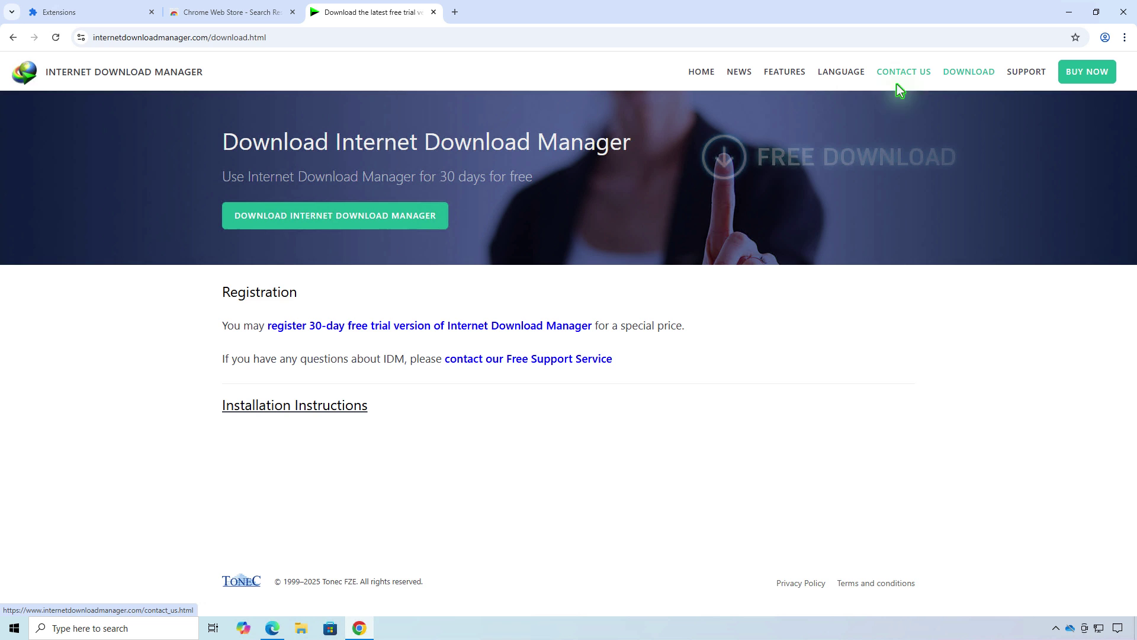
{"action": "left_click", "coordinate": [293, 410]}
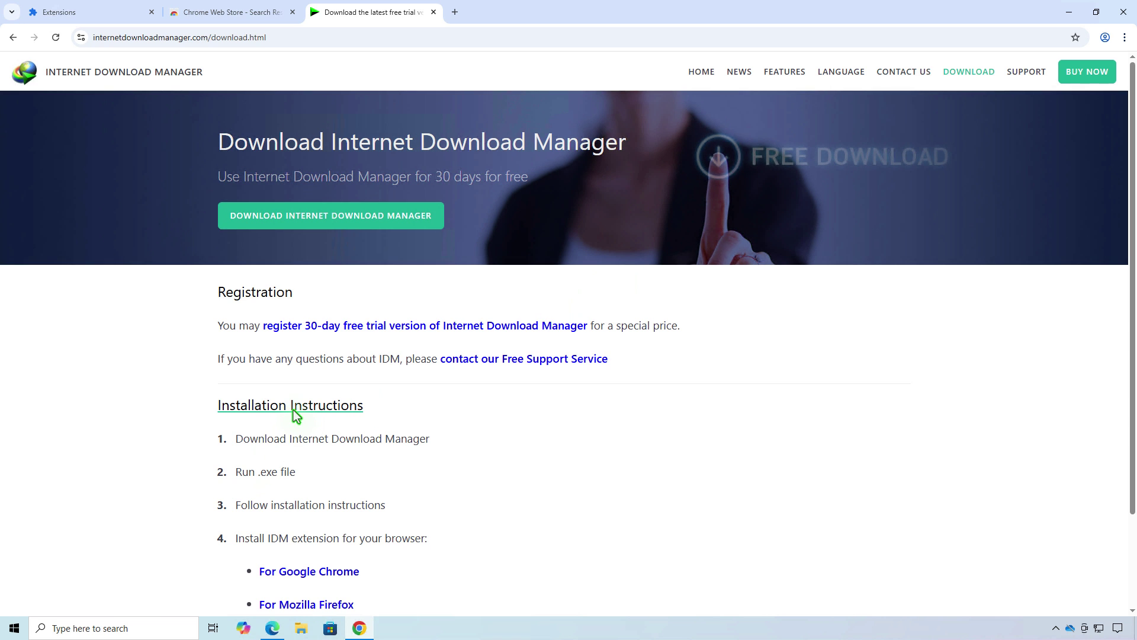
{"action": "scroll", "coordinate": [293, 410], "scroll_direction": "down", "scroll_amount": 1}
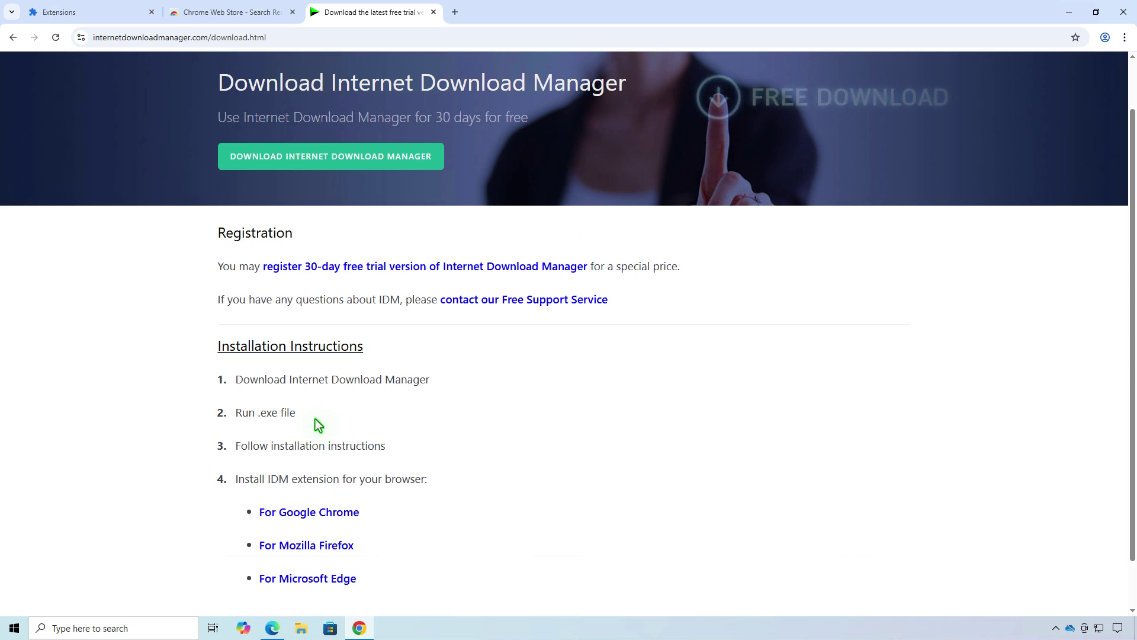
{"action": "left_click", "coordinate": [348, 515]}
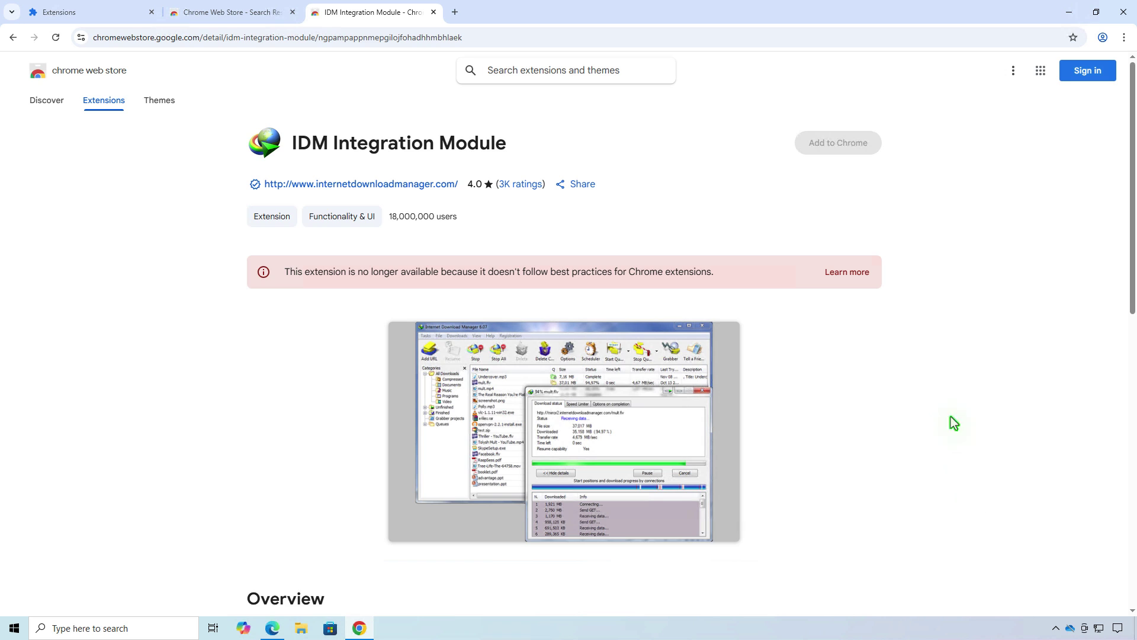
Inspect the Add to Chrome button in DevTools and select its button node.
{"action": "right_click", "coordinate": [862, 149]}
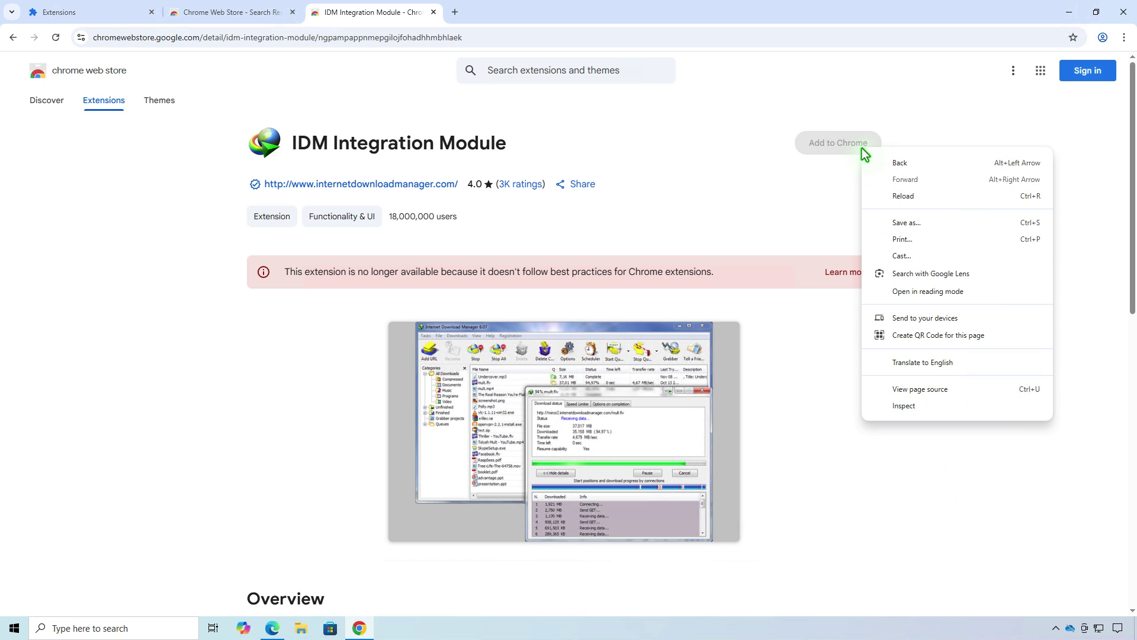
{"action": "left_click", "coordinate": [913, 407]}
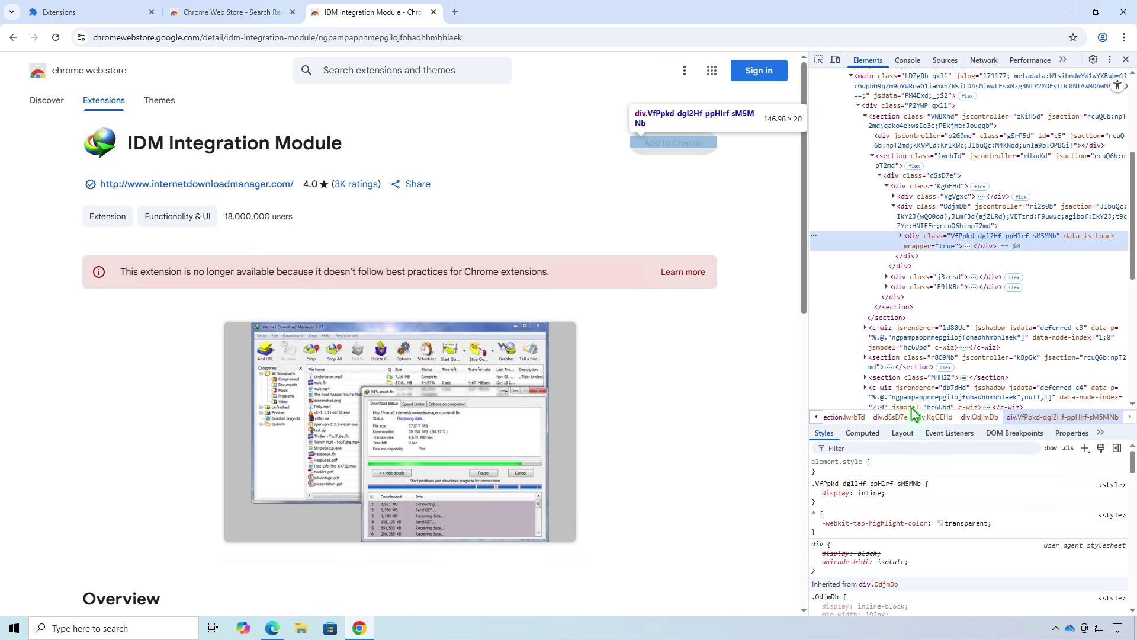
{"action": "left_click", "coordinate": [900, 236]}
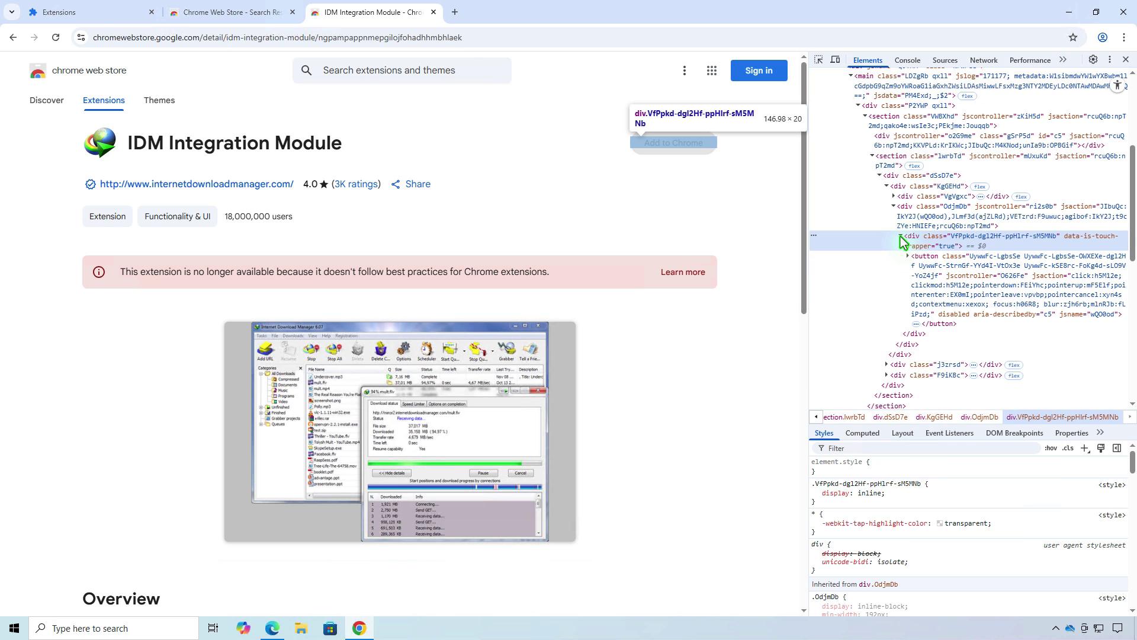
{"action": "left_click", "coordinate": [966, 323]}
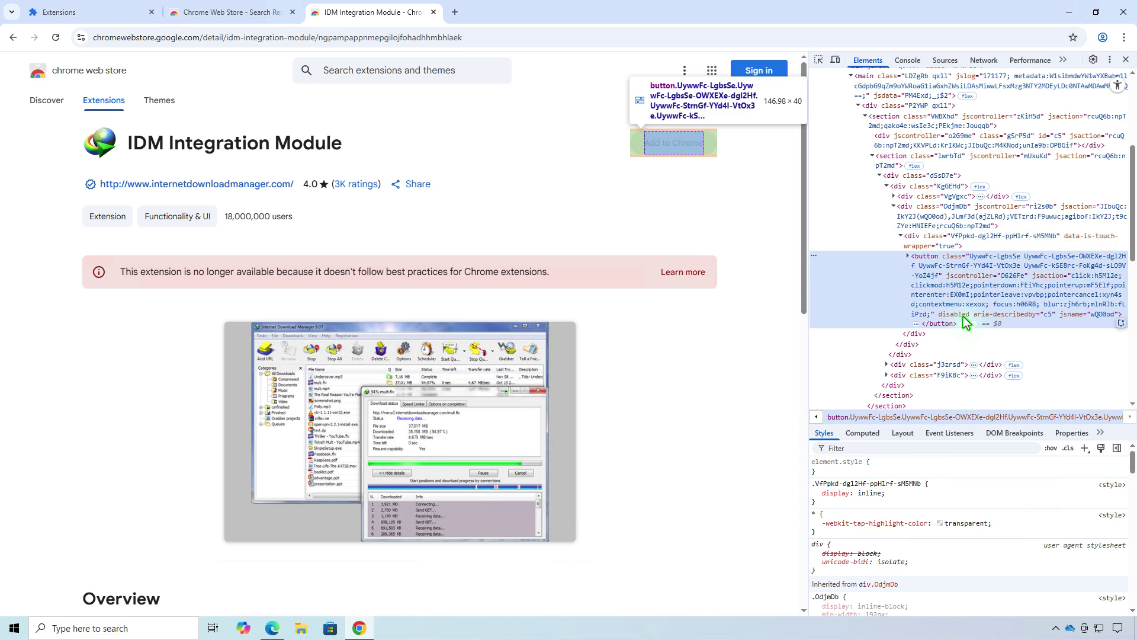
Delete the button's disabled attribute, then close DevTools.
{"action": "double_click", "coordinate": [963, 317]}
{"action": "key", "text": "Delete"}
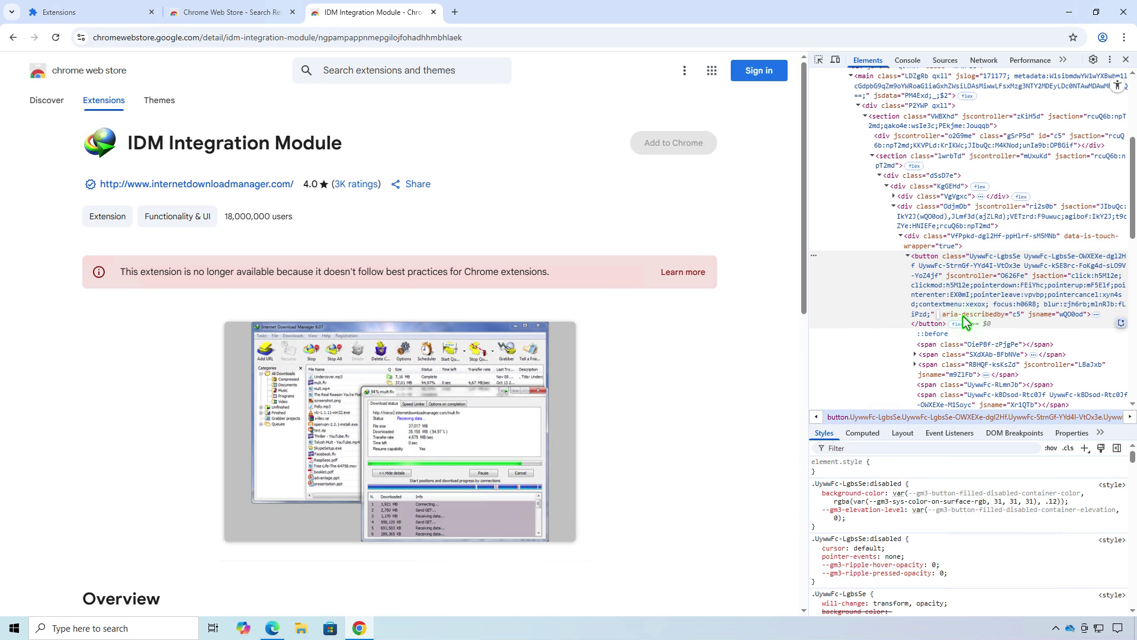
{"action": "key", "text": "Return"}
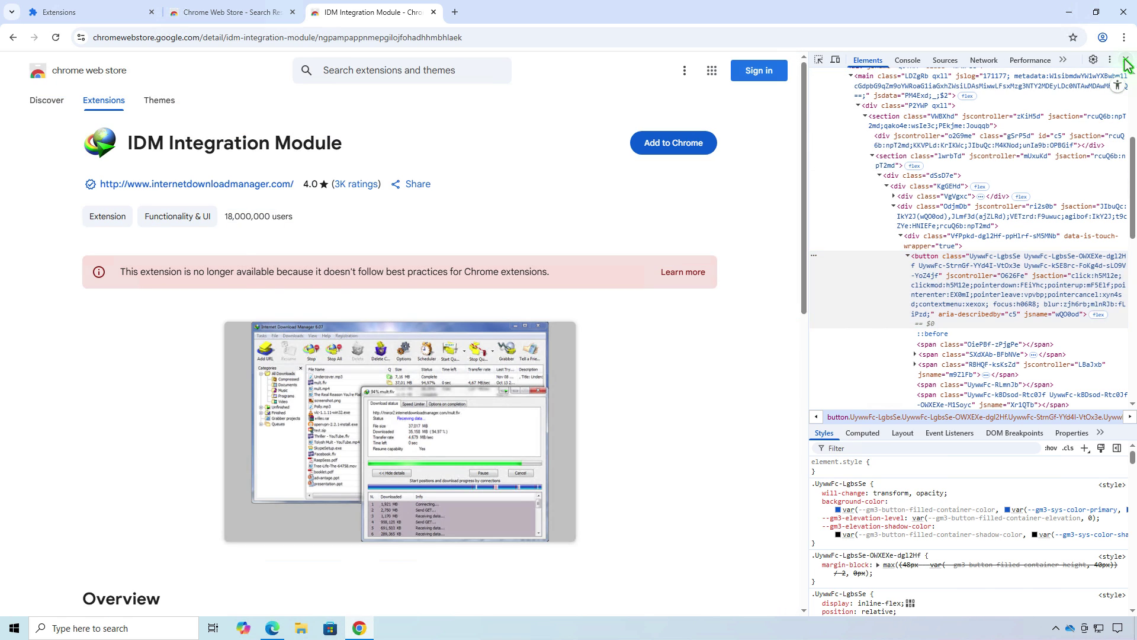
{"action": "left_click", "coordinate": [1126, 60]}
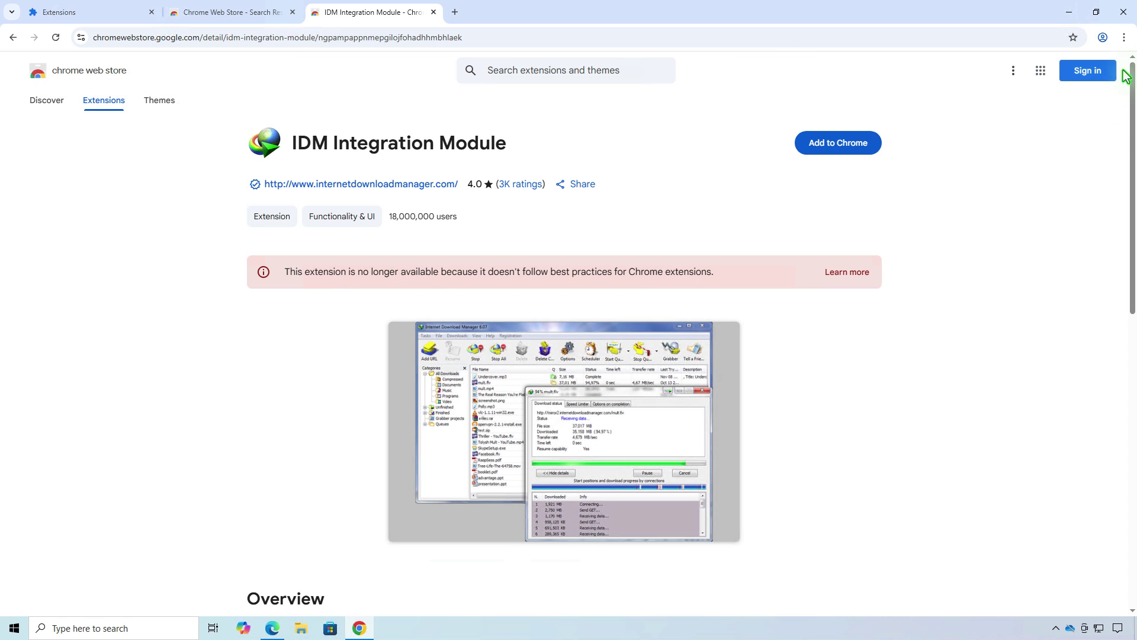
Add IDM Integration Module to Chrome and confirm with Add extension.
{"action": "left_click", "coordinate": [862, 143]}
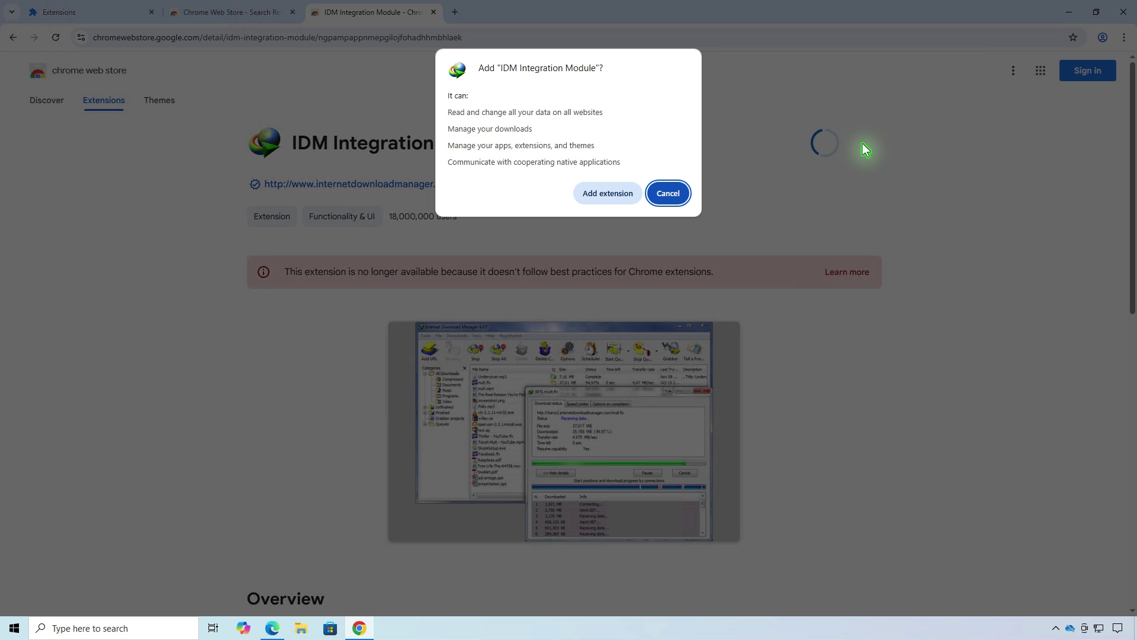
{"action": "left_click", "coordinate": [630, 195]}
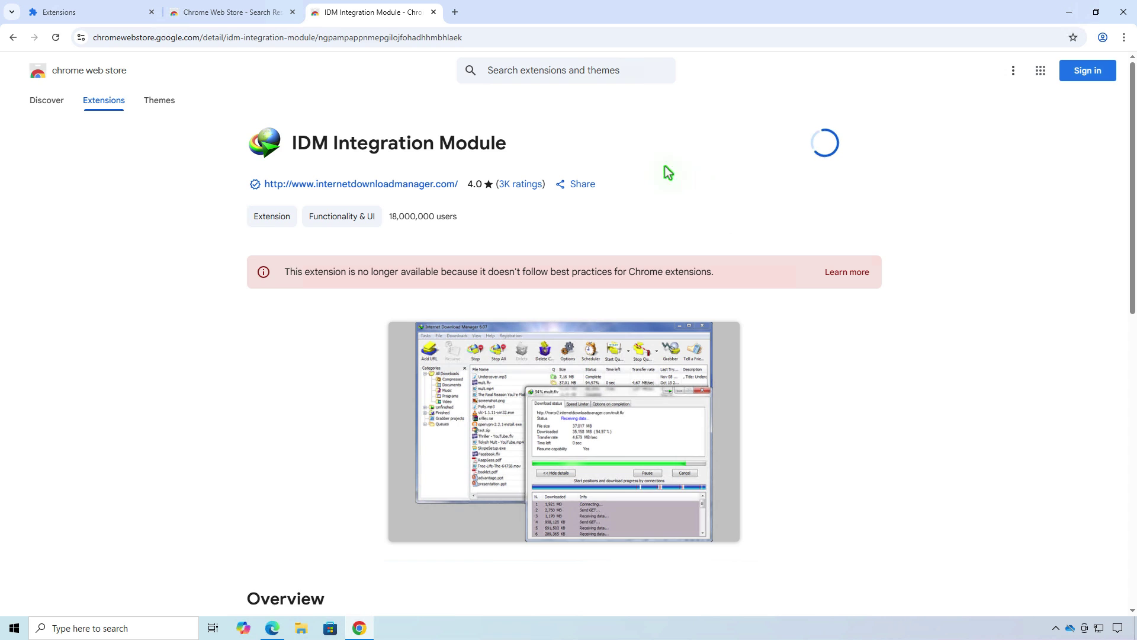
Open chrome://flags in a new tab and filter the flags by 'manifest'.
{"action": "left_click", "coordinate": [456, 12]}
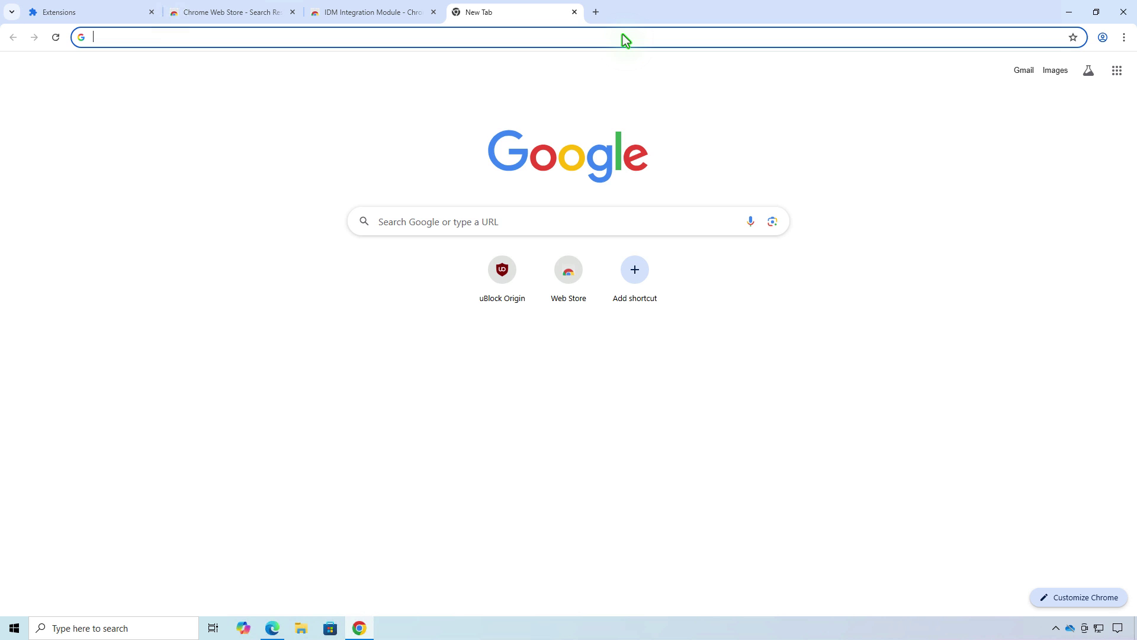
{"action": "type", "text": "chrome:"}
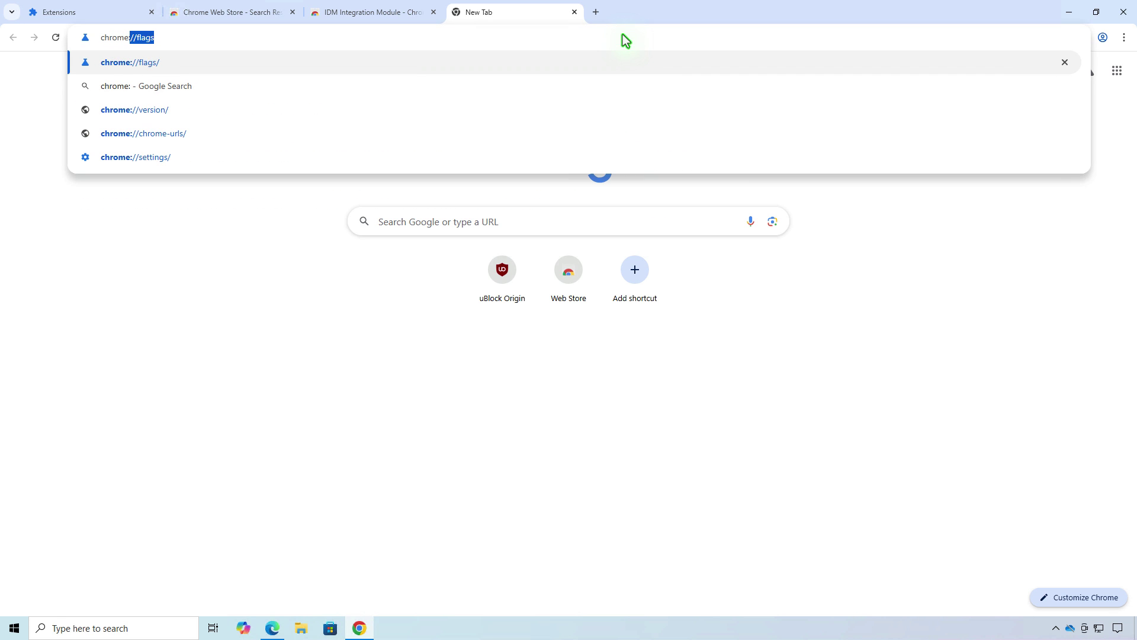
{"action": "type", "text": "//fla"}
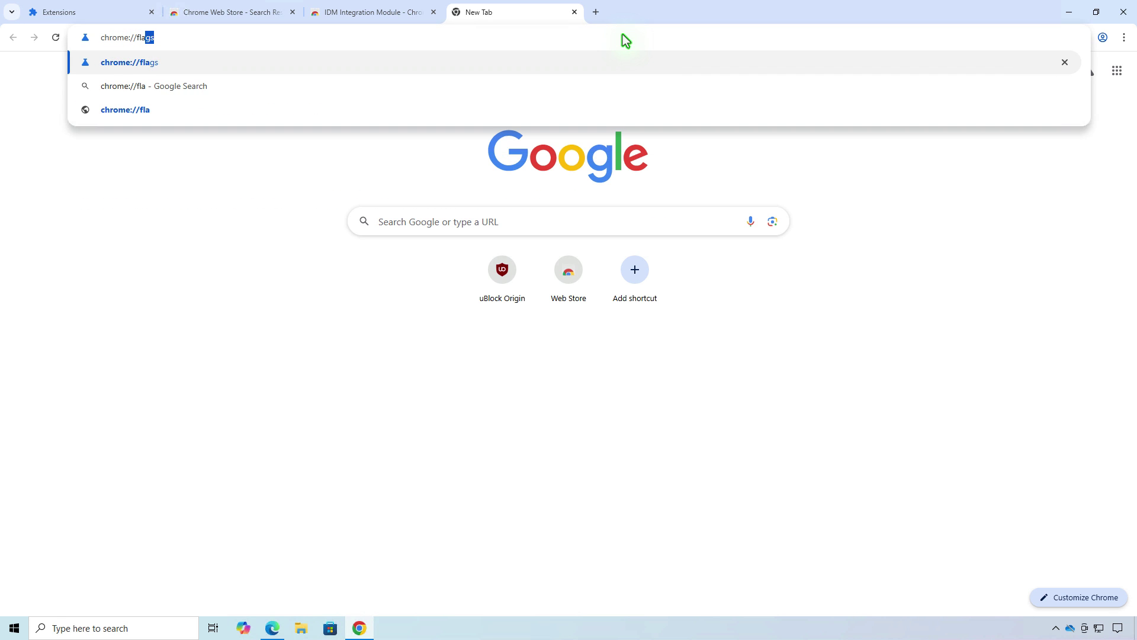
{"action": "type", "text": "gs"}
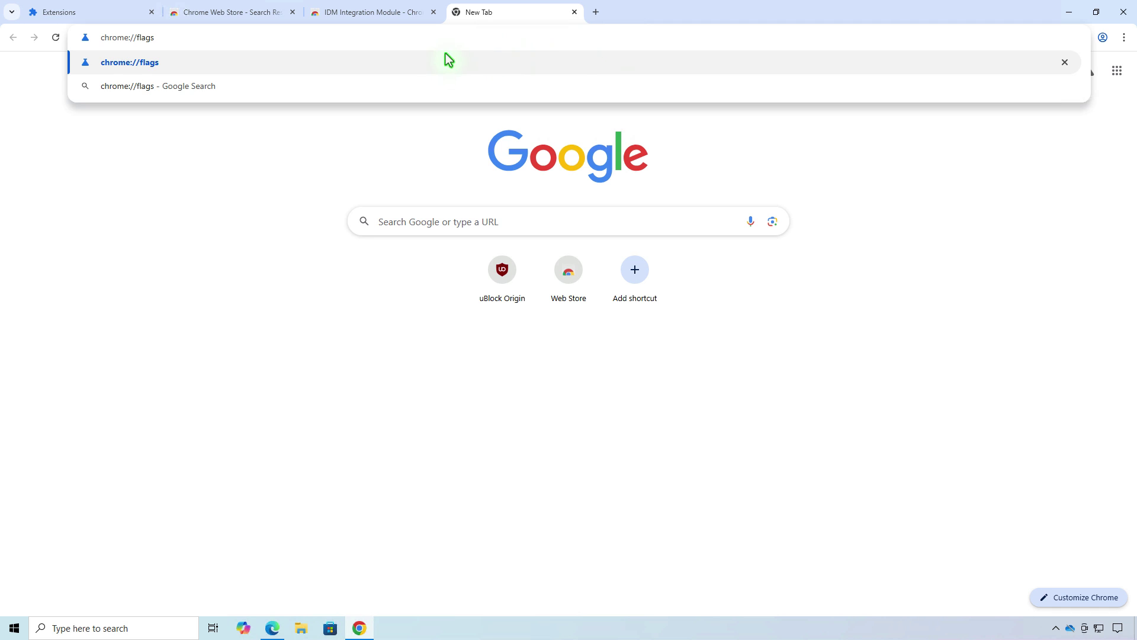
{"action": "key", "text": "Return"}
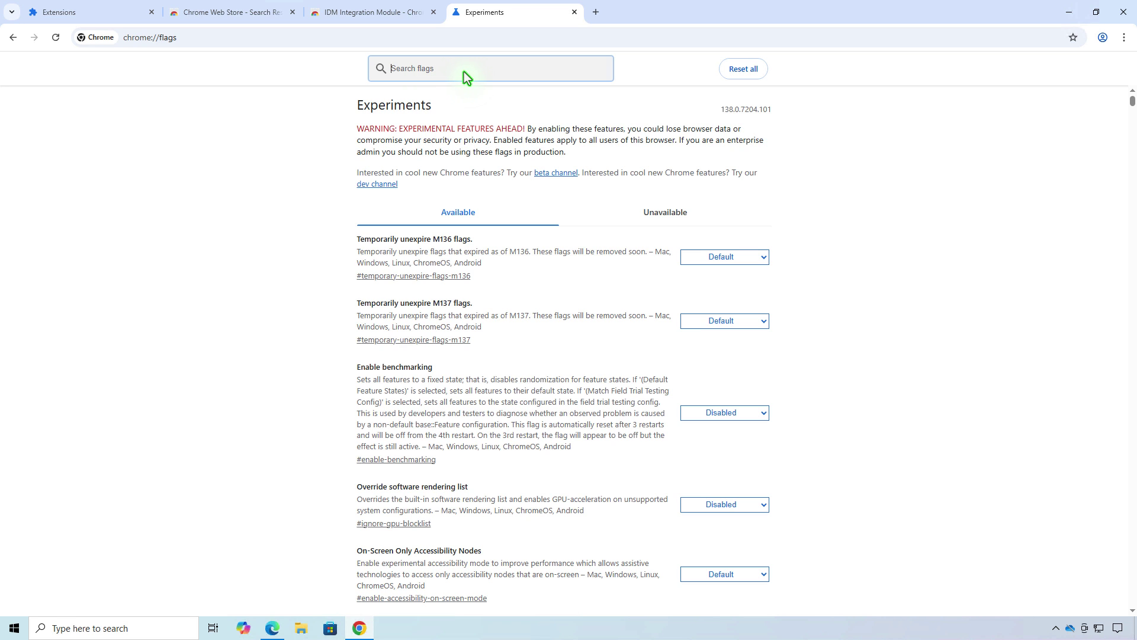
{"action": "type", "text": "manifest"}
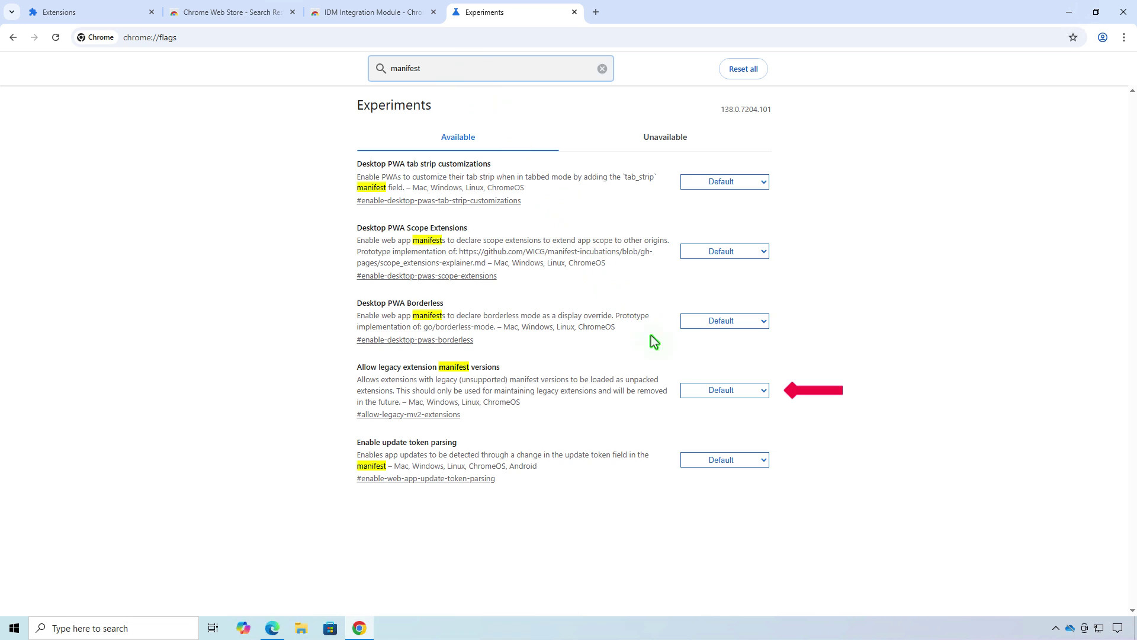
Set Allow legacy extension manifest versions to Enabled, relaunch Chrome, and minimize it.
{"action": "left_click", "coordinate": [744, 390]}
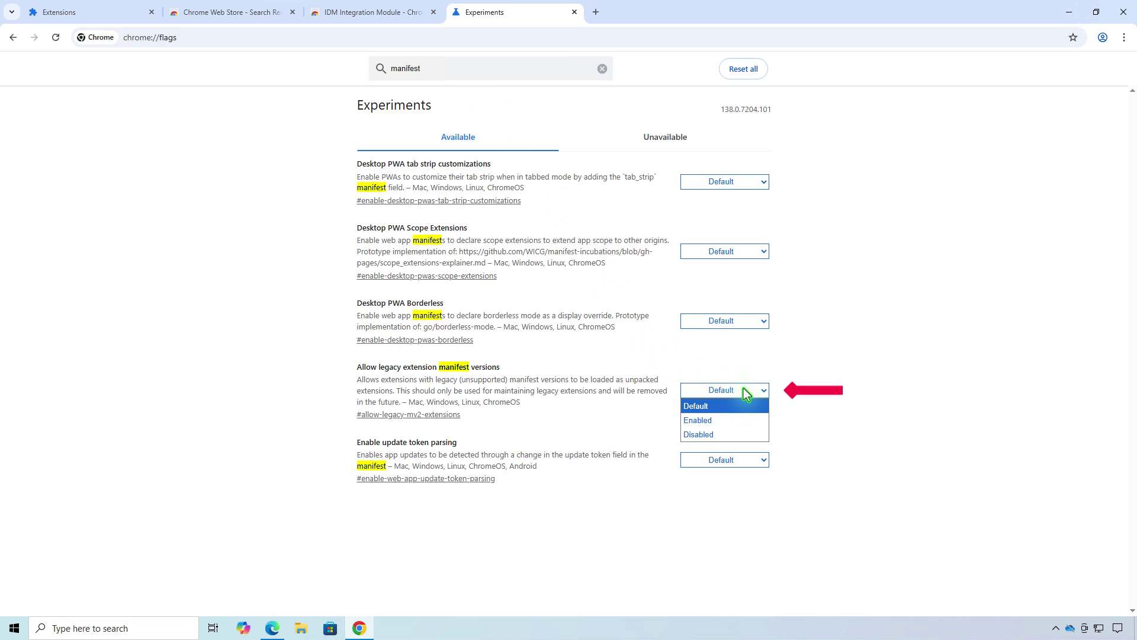
{"action": "left_click", "coordinate": [742, 420]}
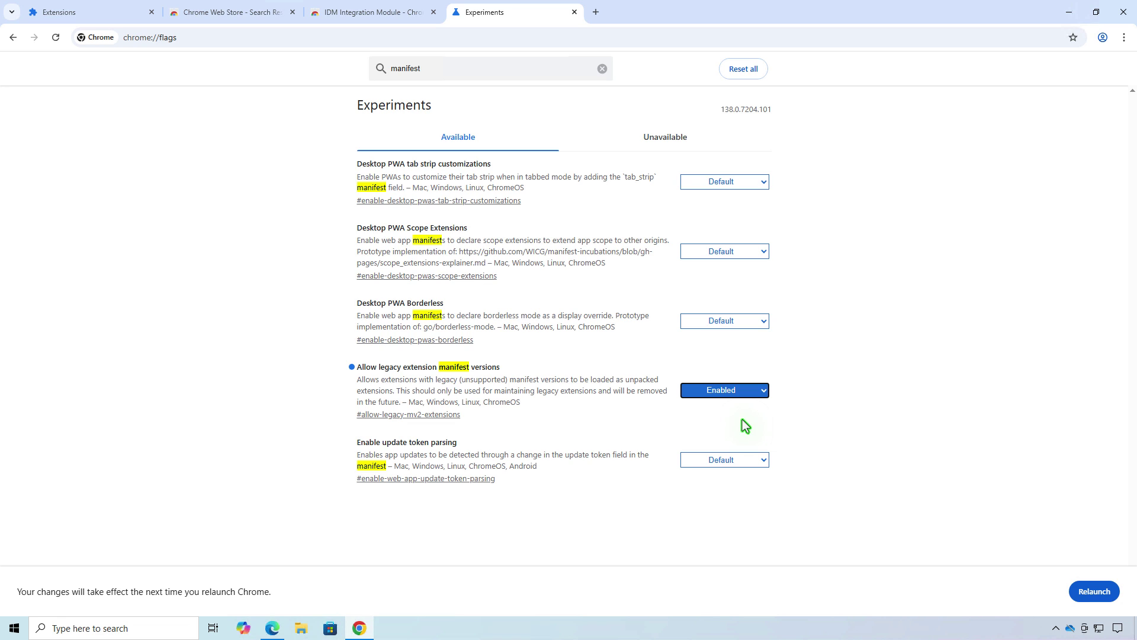
{"action": "left_click", "coordinate": [1112, 592]}
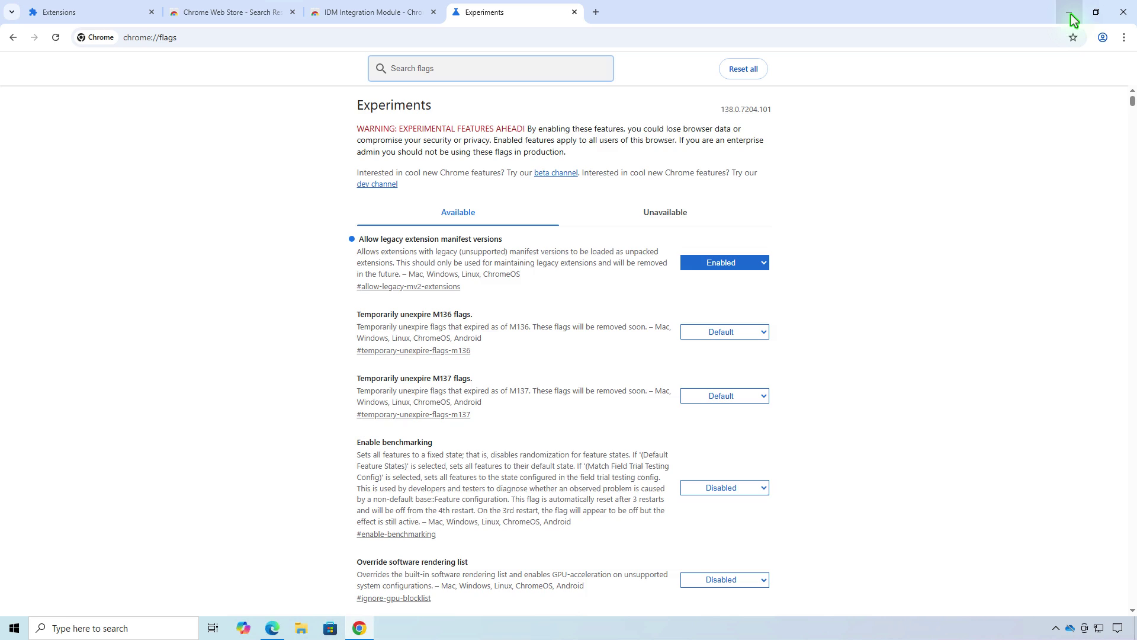
{"action": "left_click", "coordinate": [1071, 13]}
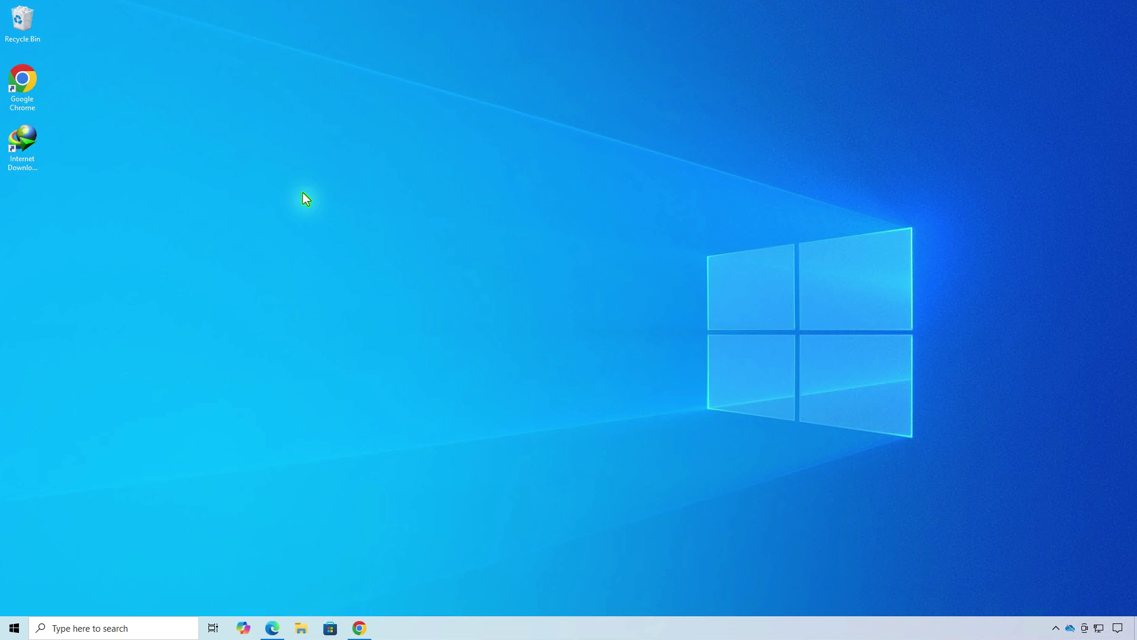
Launch IDM and run Help > Check for updates, confirming 6.42 is the latest version.
{"action": "double_click", "coordinate": [30, 140]}
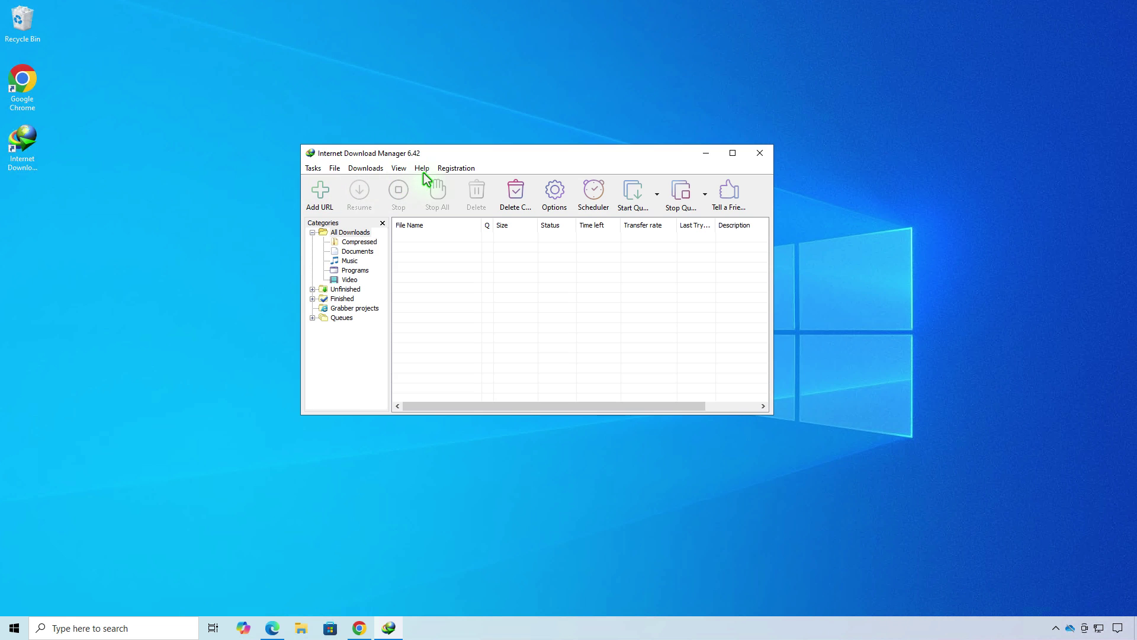
{"action": "left_click", "coordinate": [424, 172]}
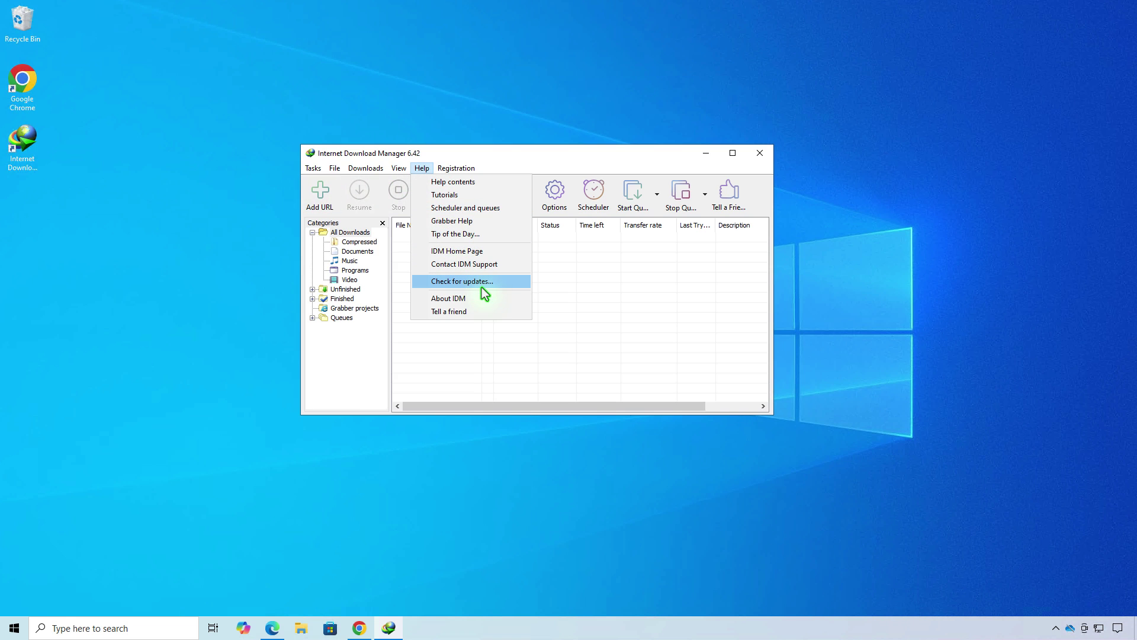
{"action": "left_click", "coordinate": [498, 285]}
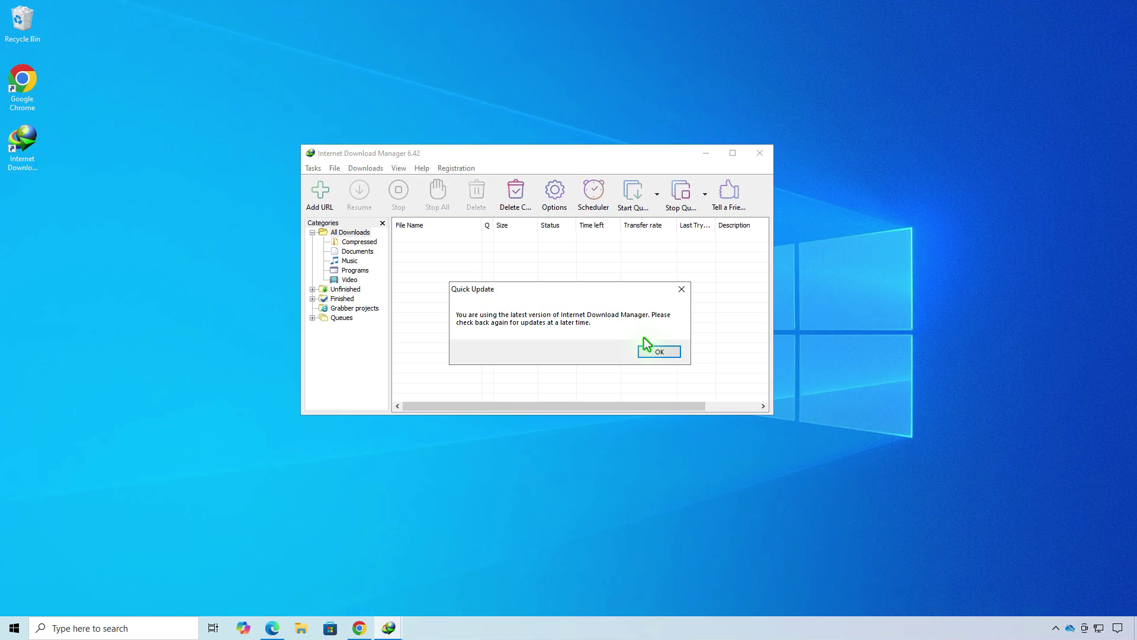
{"action": "left_click", "coordinate": [670, 353]}
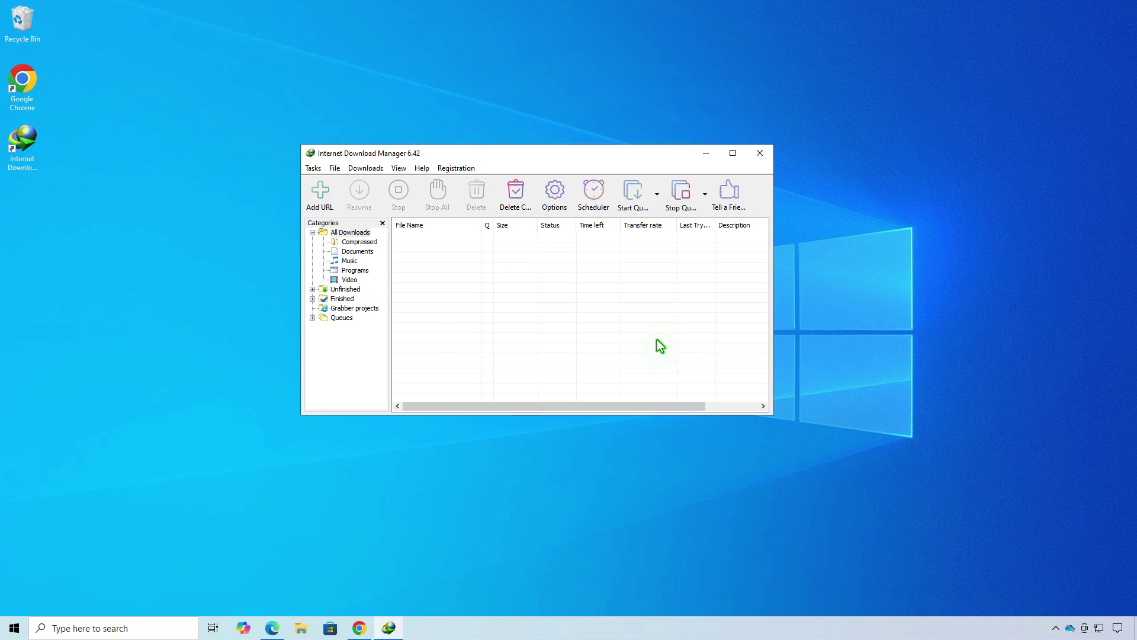
In IDM Options, check 'Extend the availability of Manifest 2 Chrome extensions' and save.
{"action": "left_click", "coordinate": [557, 191]}
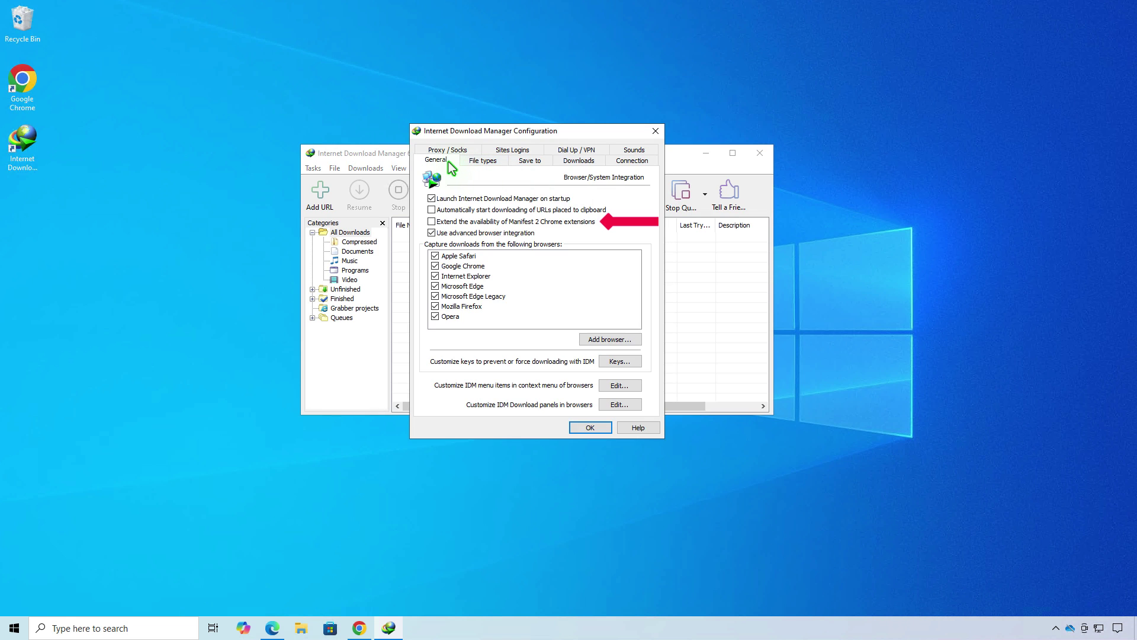
{"action": "left_click", "coordinate": [543, 222]}
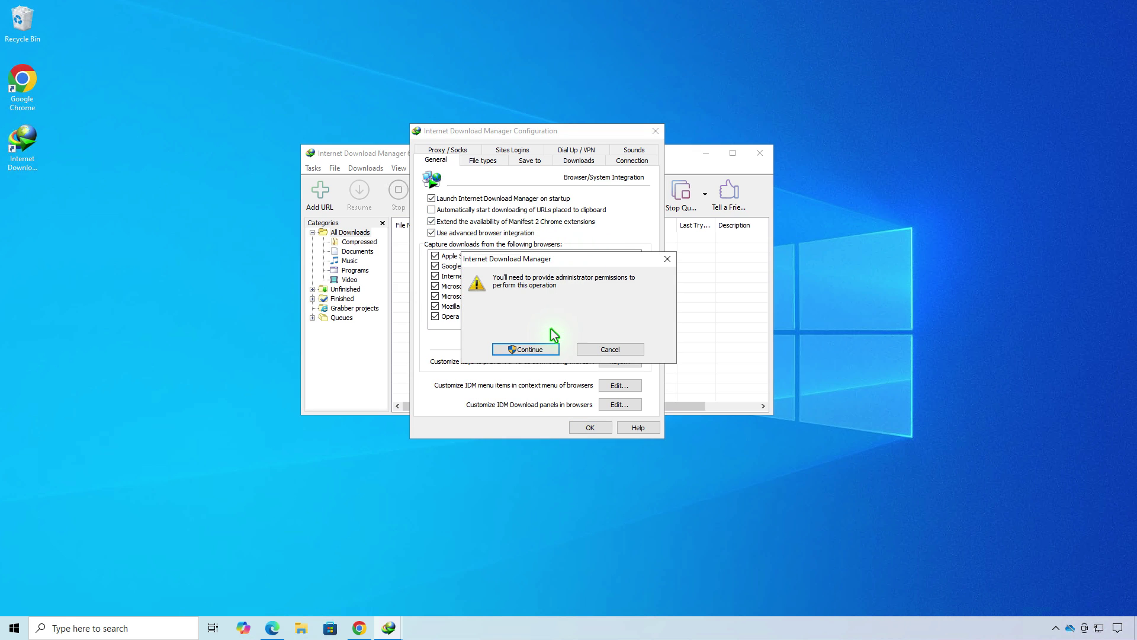
{"action": "left_click", "coordinate": [551, 349]}
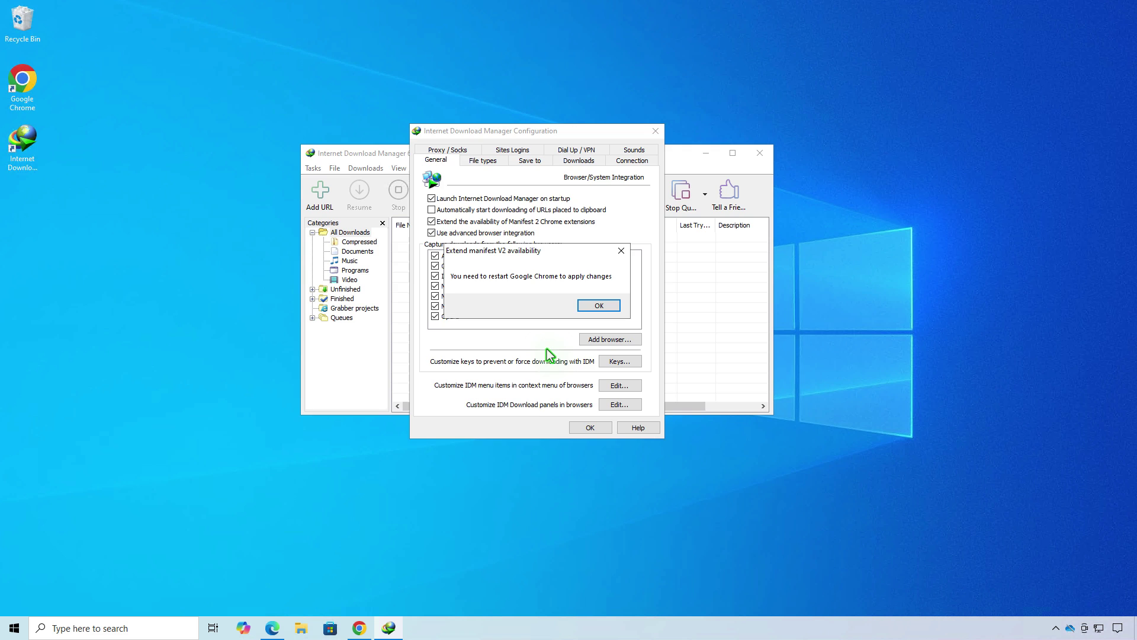
{"action": "left_click", "coordinate": [598, 306]}
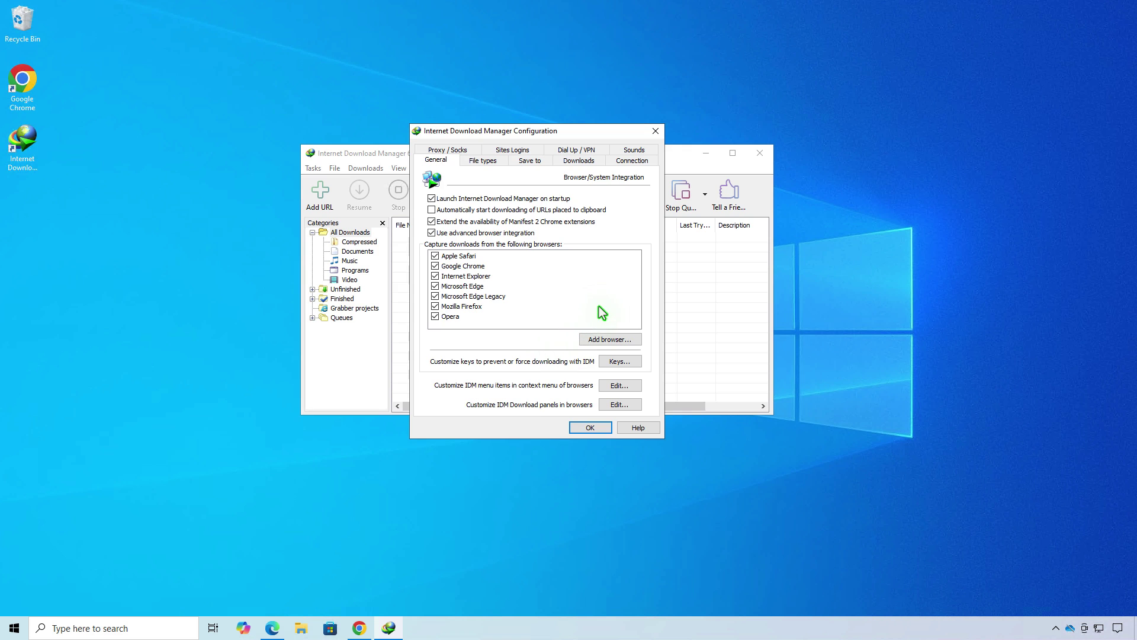
{"action": "left_click", "coordinate": [596, 427]}
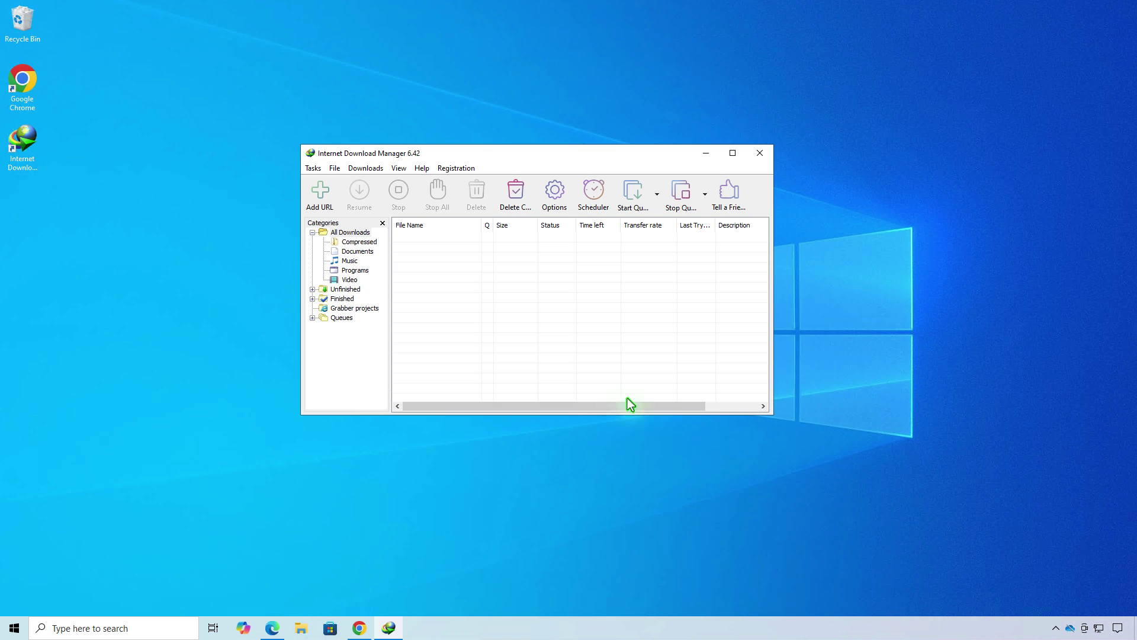
Close Internet Download Manager and launch Google Chrome from the desktop.
{"action": "left_click", "coordinate": [755, 155]}
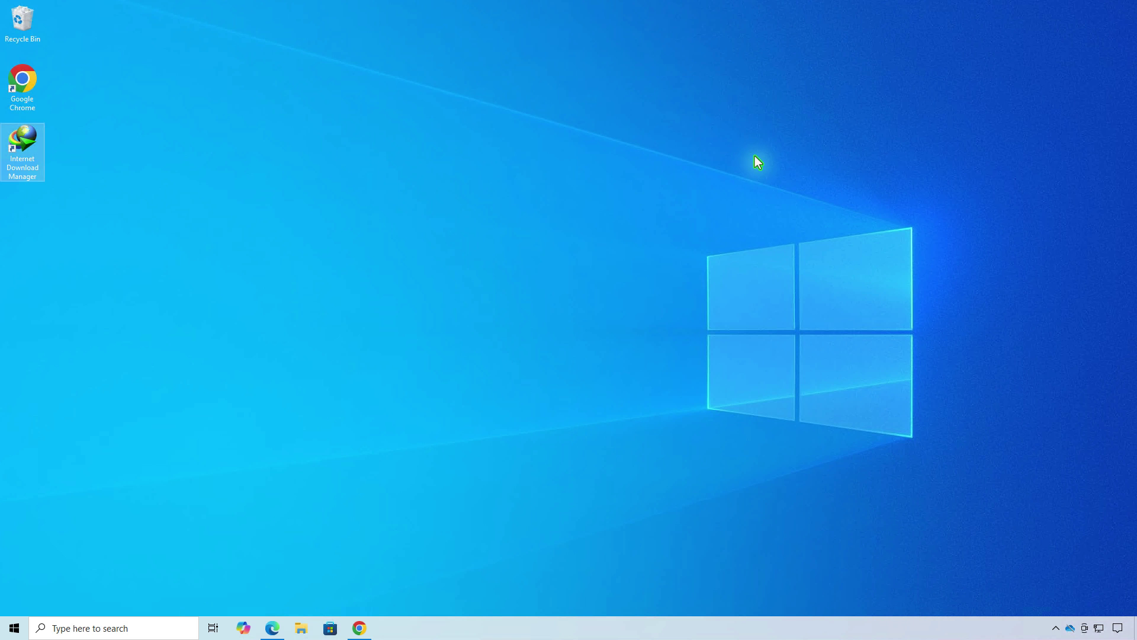
{"action": "left_click", "coordinate": [189, 125]}
{"action": "left_click", "coordinate": [29, 83]}
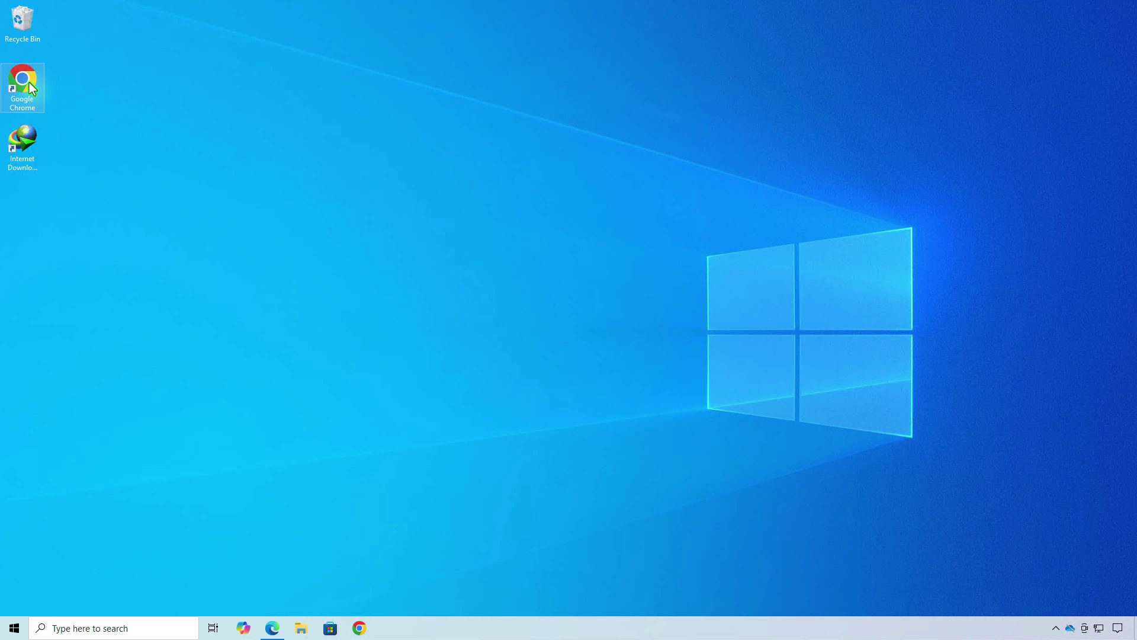
{"action": "double_click", "coordinate": [29, 82]}
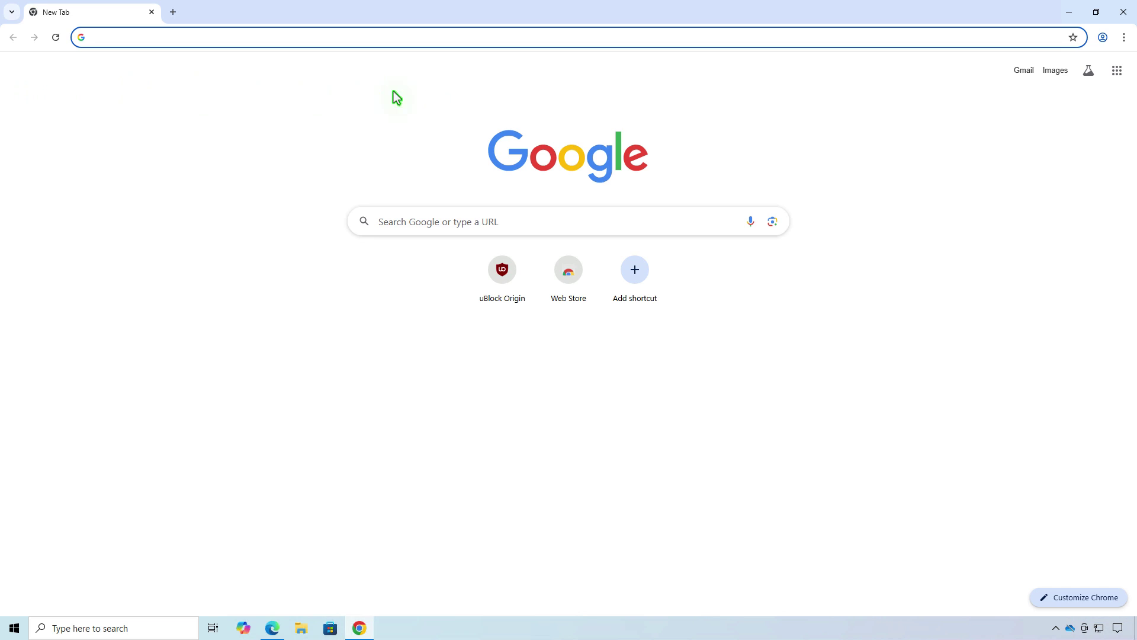
Go to Chrome's Manage Extensions page and switch on Developer mode.
{"action": "left_click", "coordinate": [1124, 38]}
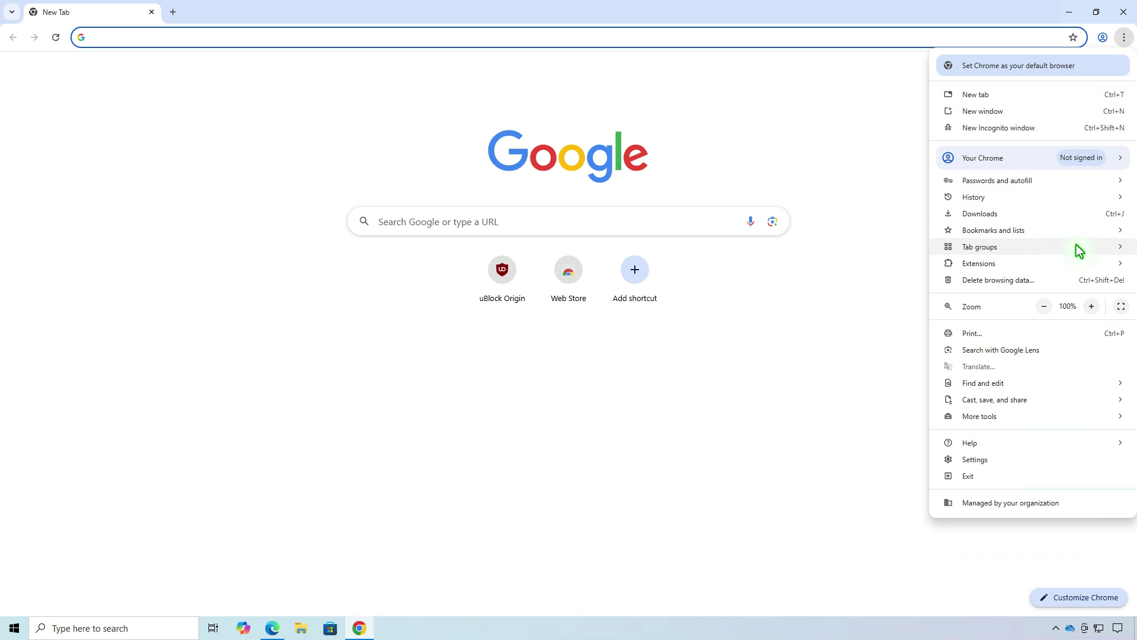
{"action": "mouse_move", "coordinate": [979, 263]}
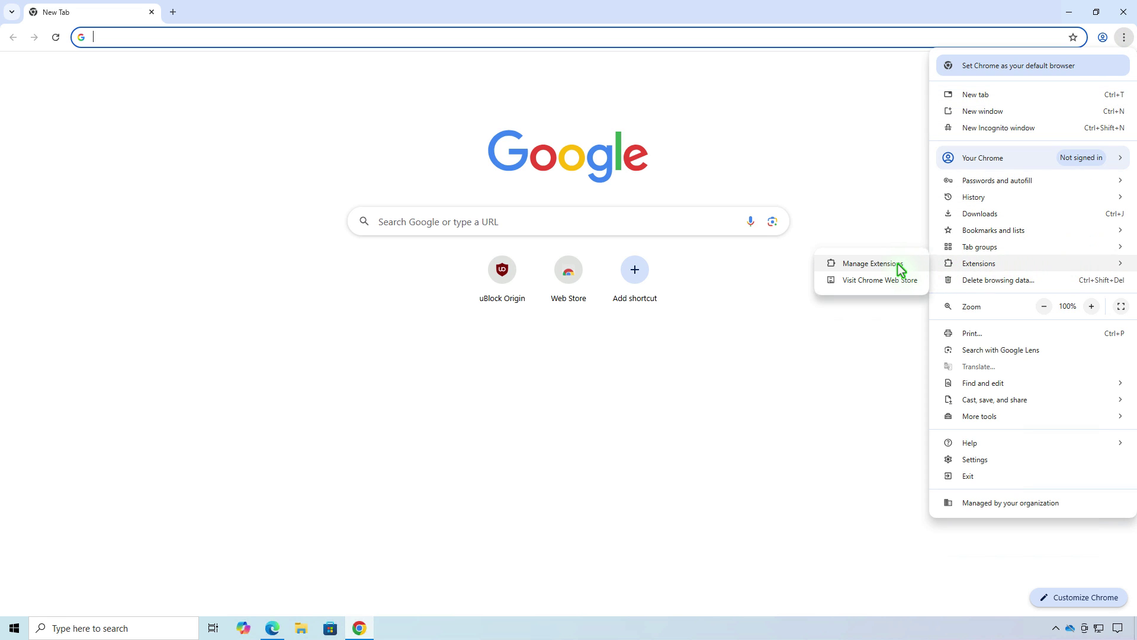
{"action": "left_click", "coordinate": [897, 264]}
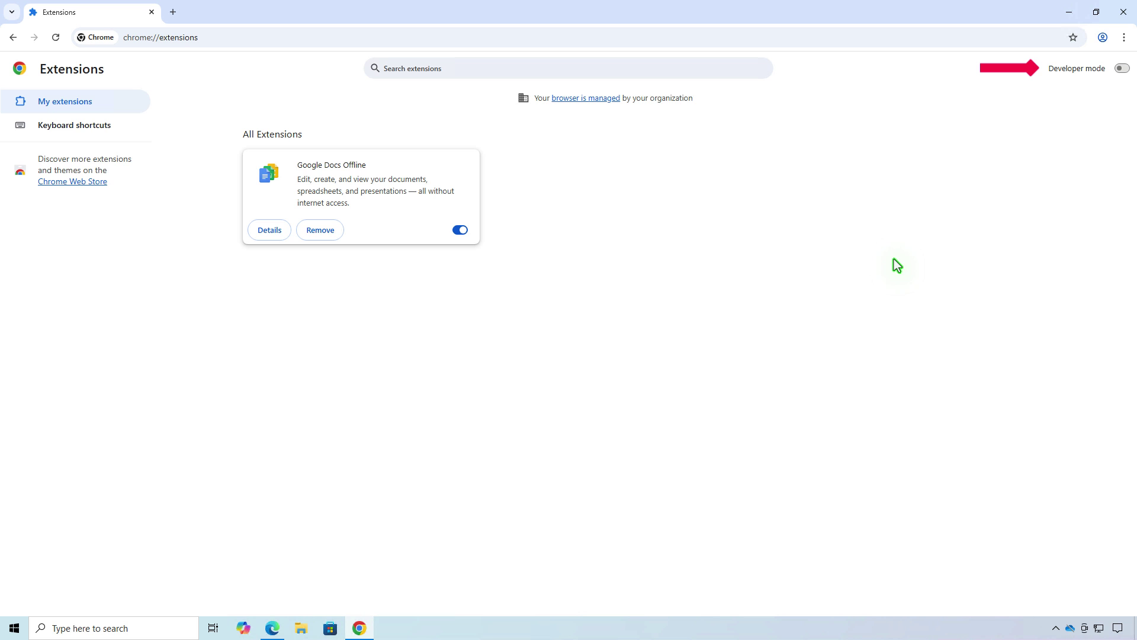
{"action": "left_click", "coordinate": [1122, 70]}
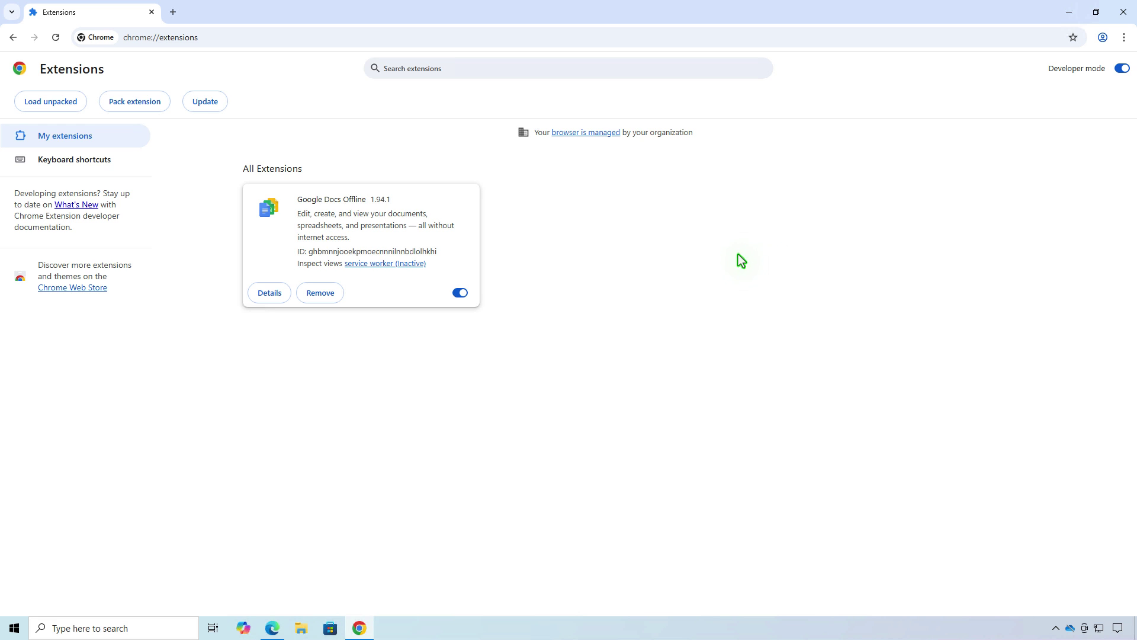
{"action": "left_click", "coordinate": [301, 628]}
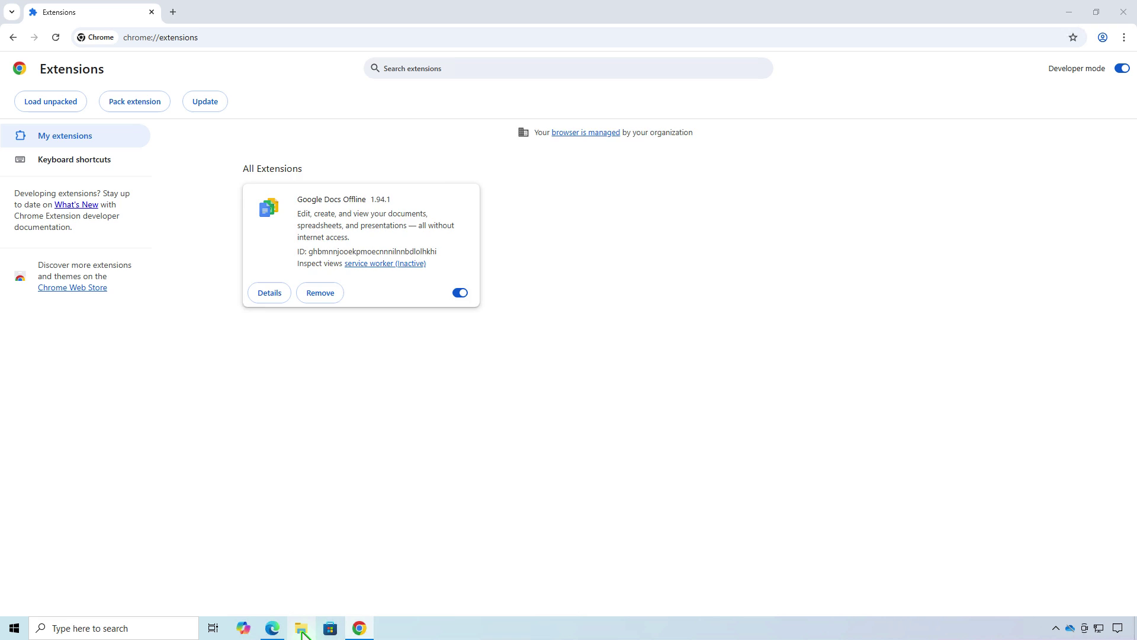
Drag IDMGCExt.crx from C:\Program Files (x86)\Internet Download Manager onto Chrome's Extensions page.
{"action": "double_click", "coordinate": [450, 395]}
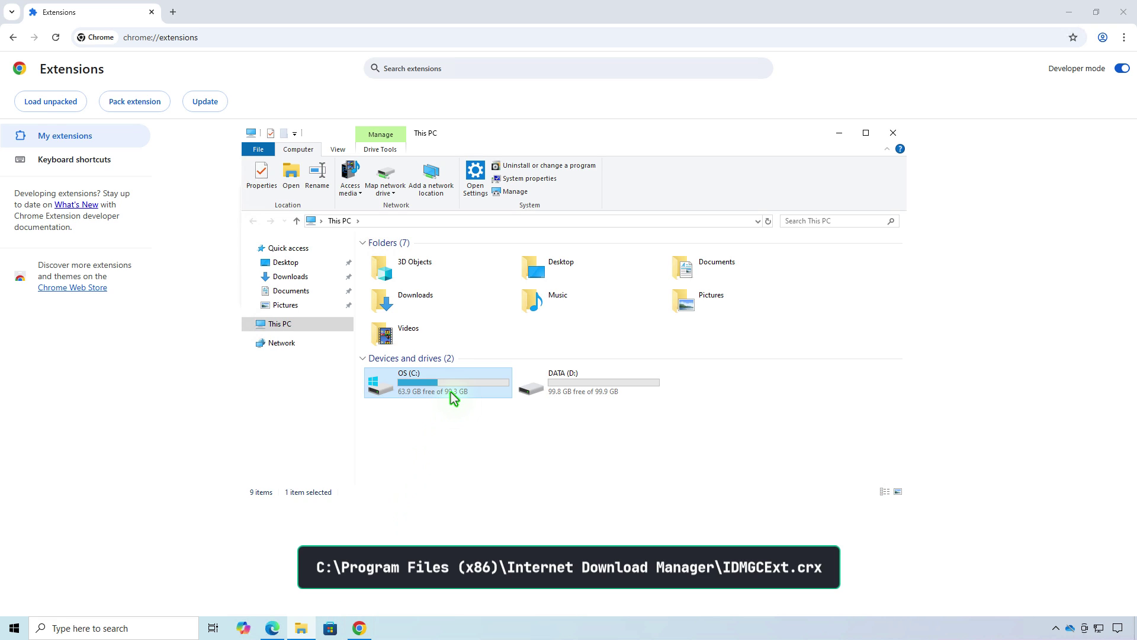
{"action": "double_click", "coordinate": [445, 308]}
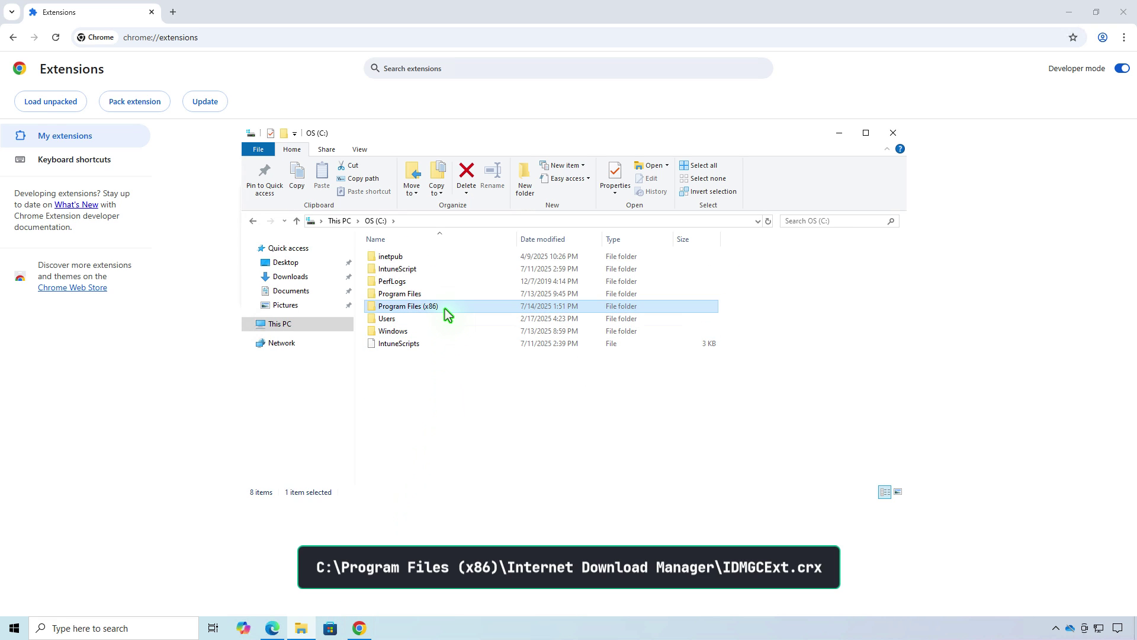
{"action": "left_click", "coordinate": [478, 286]}
{"action": "double_click", "coordinate": [477, 286]}
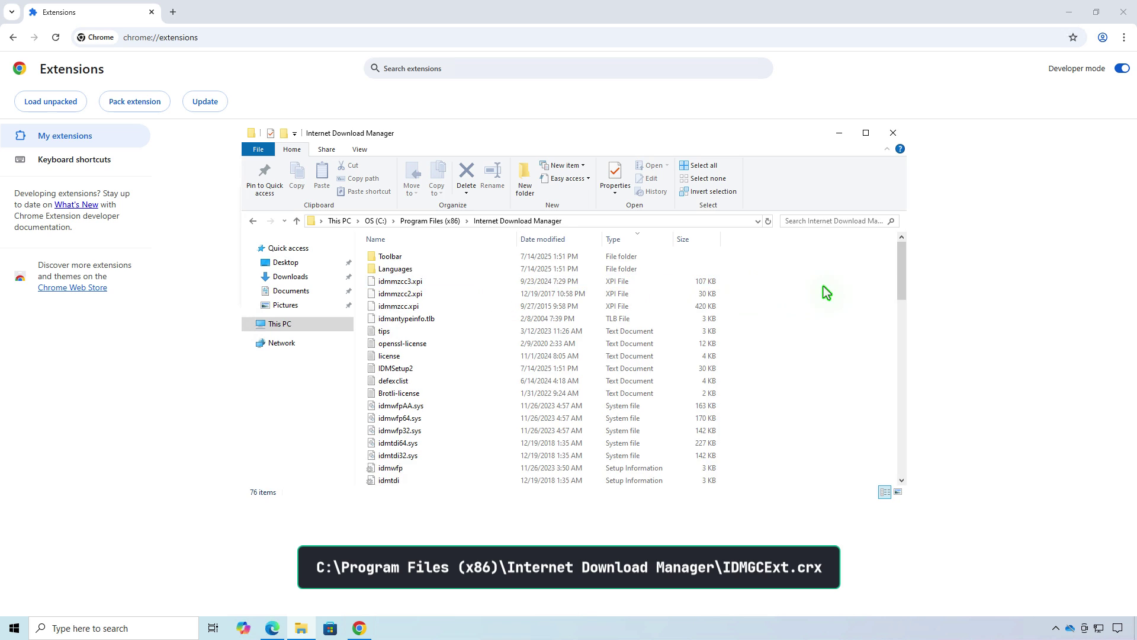
{"action": "scroll", "coordinate": [836, 292], "scroll_direction": "down", "scroll_amount": 6}
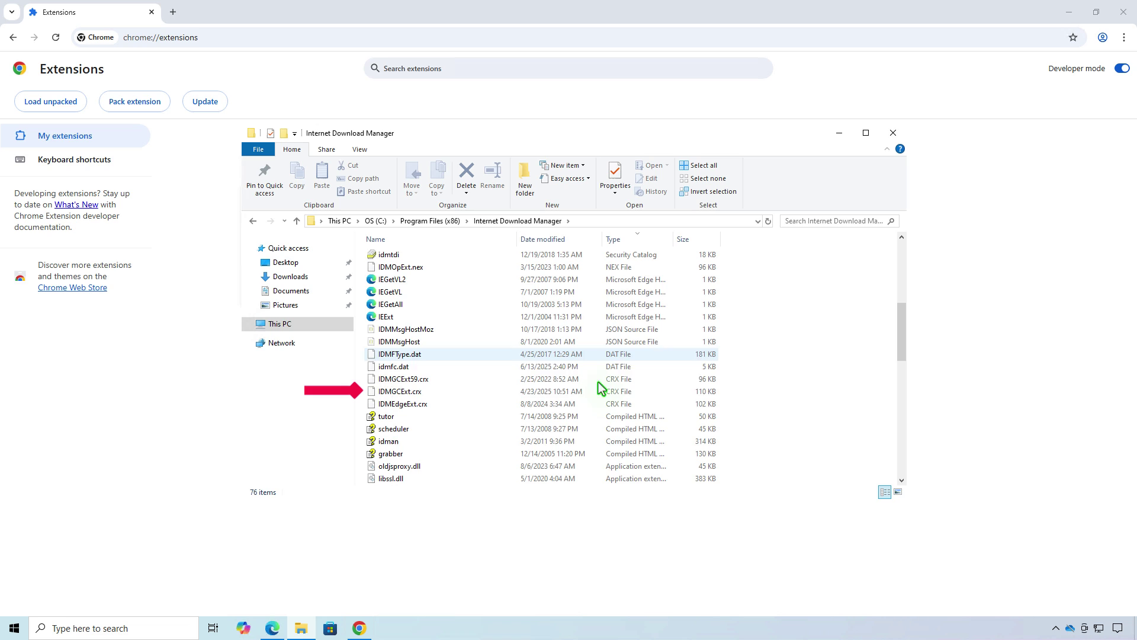
{"action": "left_click", "coordinate": [435, 393]}
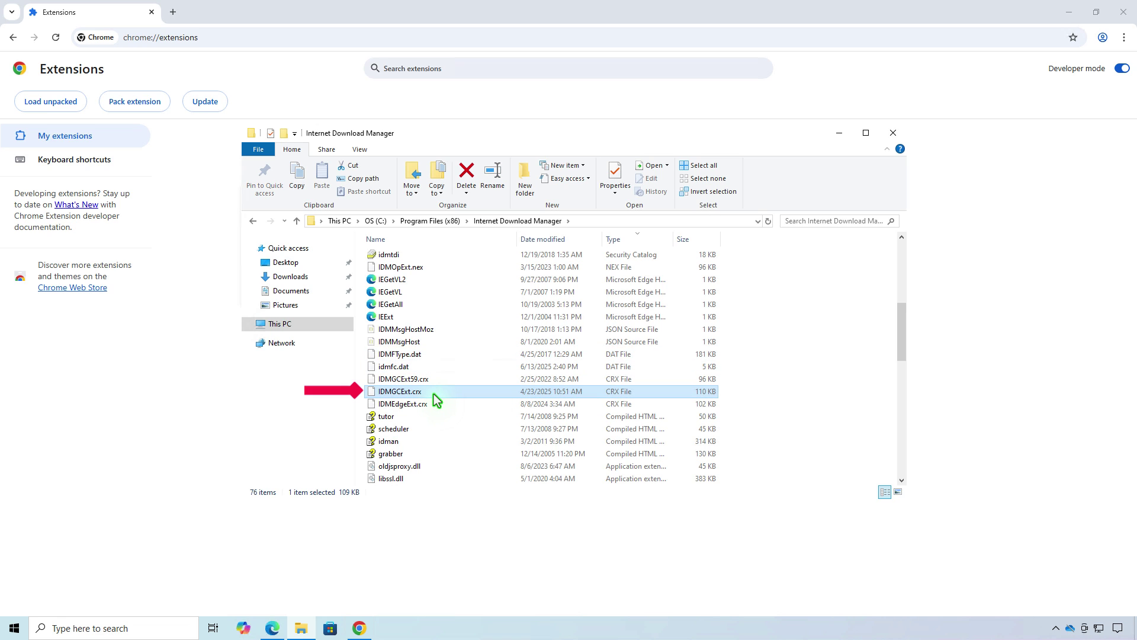
{"action": "left_click_drag", "start_coordinate": [434, 393], "coordinate": [144, 395]}
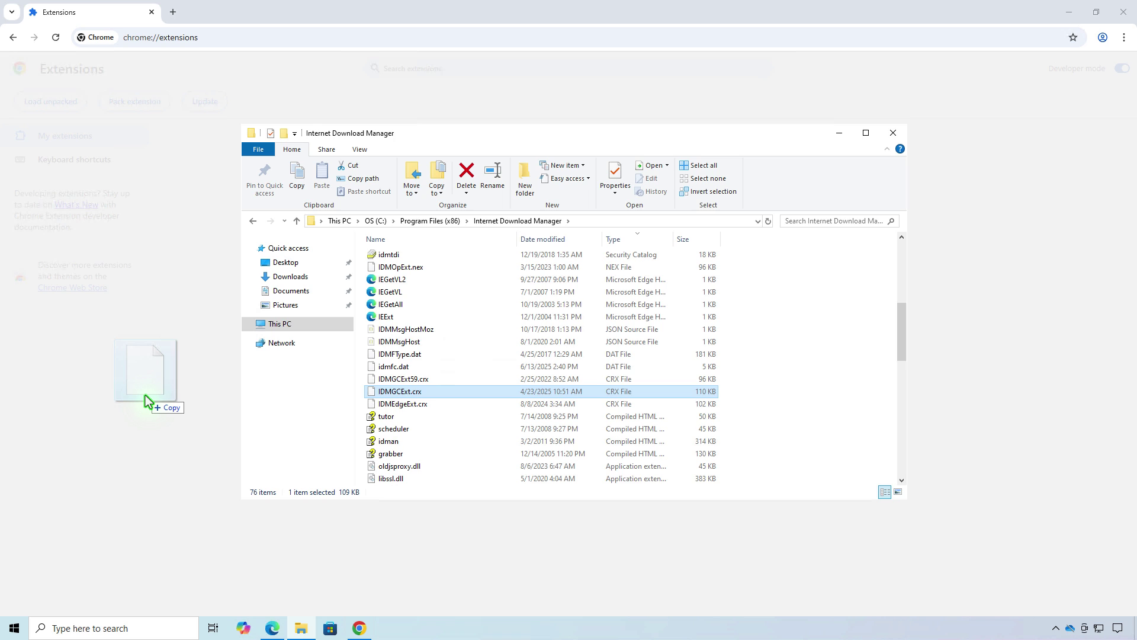
{"action": "left_click_drag", "start_coordinate": [145, 396], "coordinate": [144, 395]}
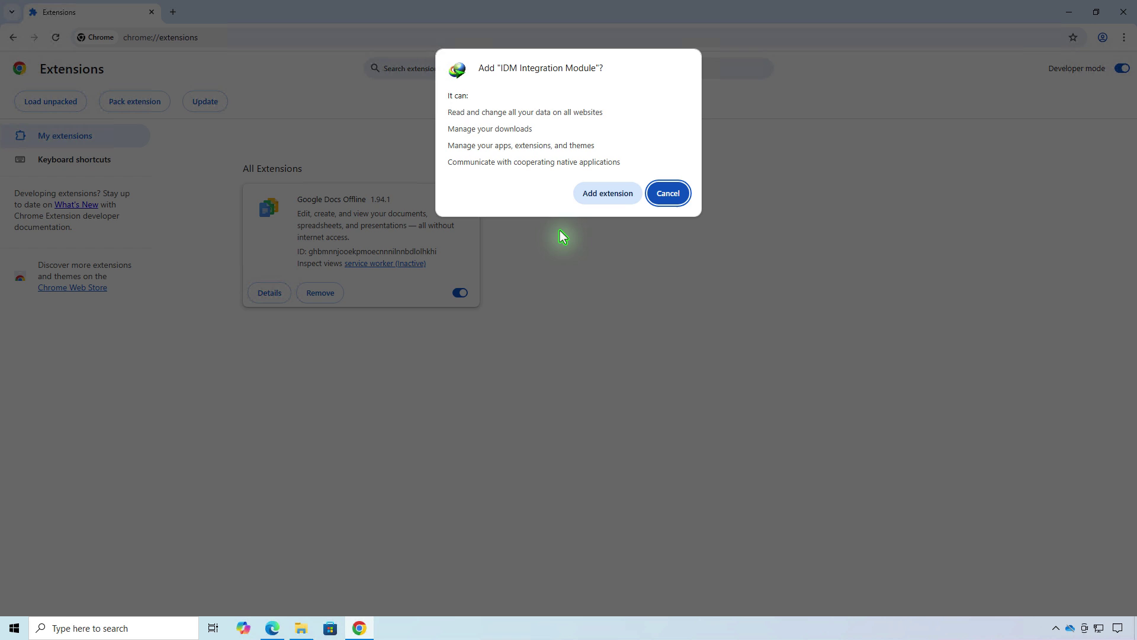
Confirm adding IDM Integration Module and close its welcome tab to return to Extensions.
{"action": "left_click", "coordinate": [617, 198]}
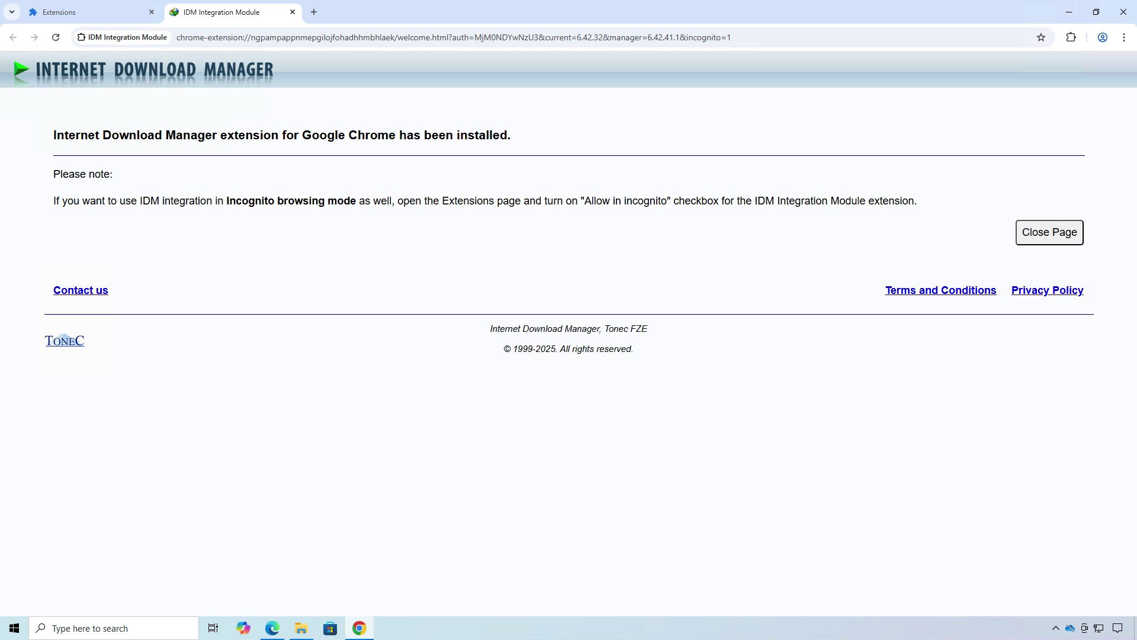
{"action": "key", "text": "ctrl+w"}
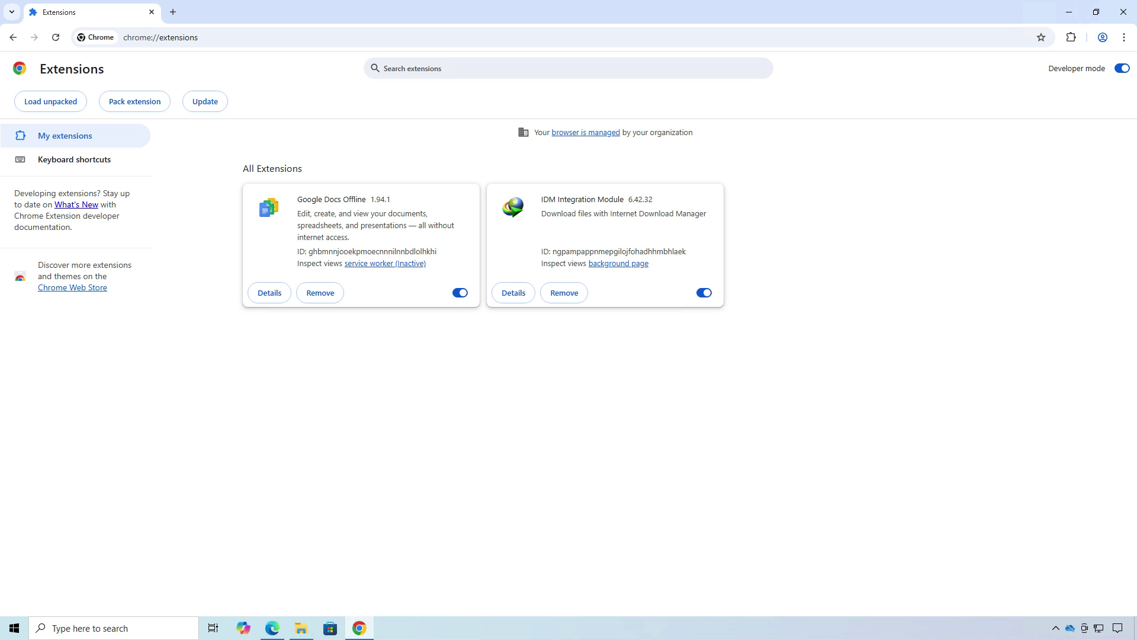